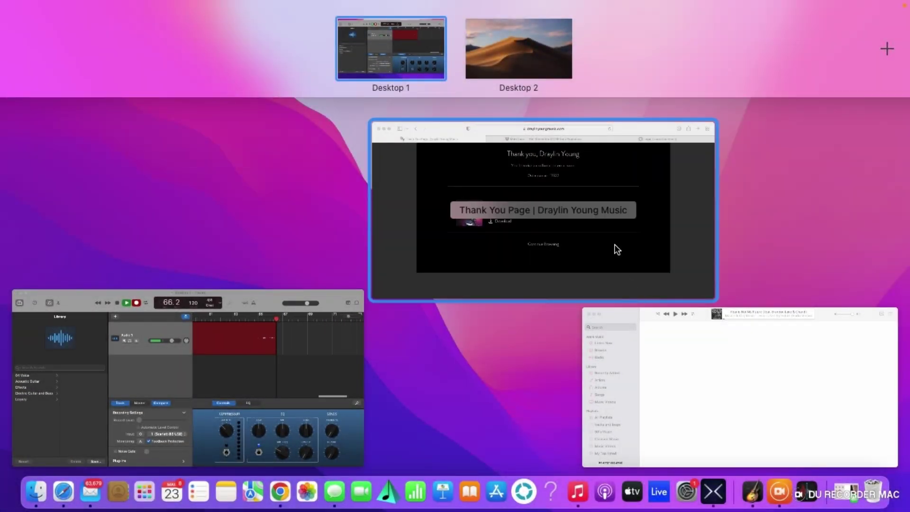
- Switch to Safari, download the "I Still Remember" MultiTrack Session PDF from the order's thank-you page, and follow its Dropbox link
click(614, 245)
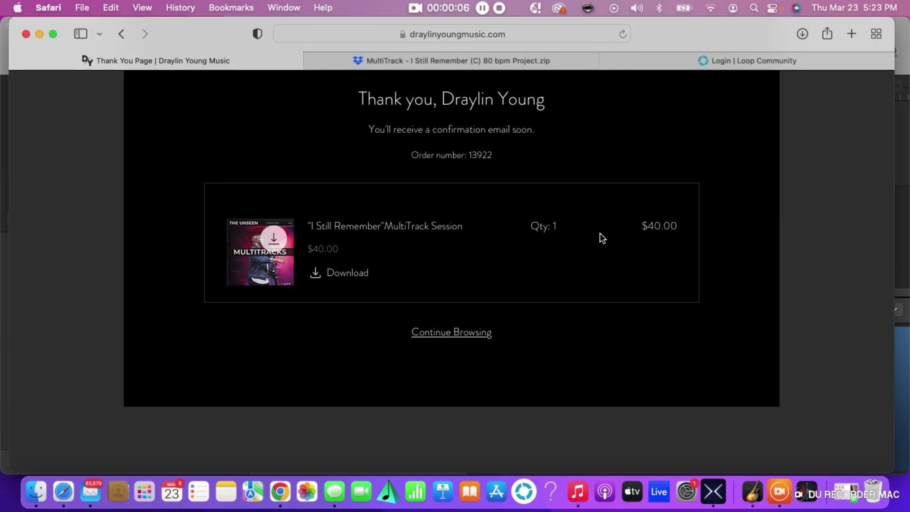
scroll(599, 232, up, 5)
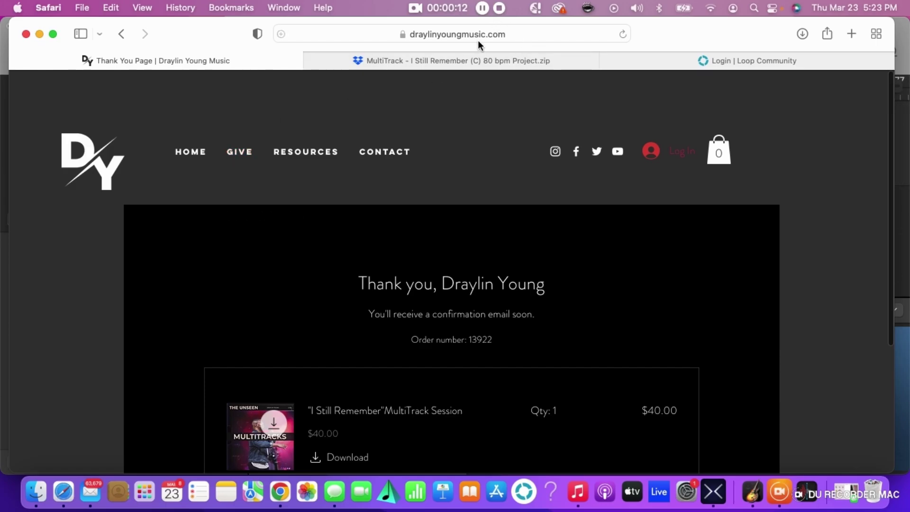
click(462, 37)
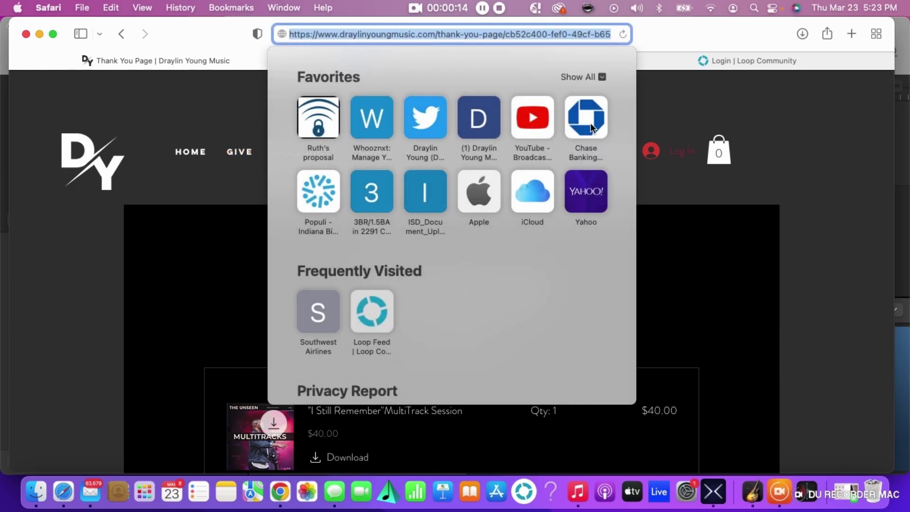
click(763, 112)
mouse_move(337, 162)
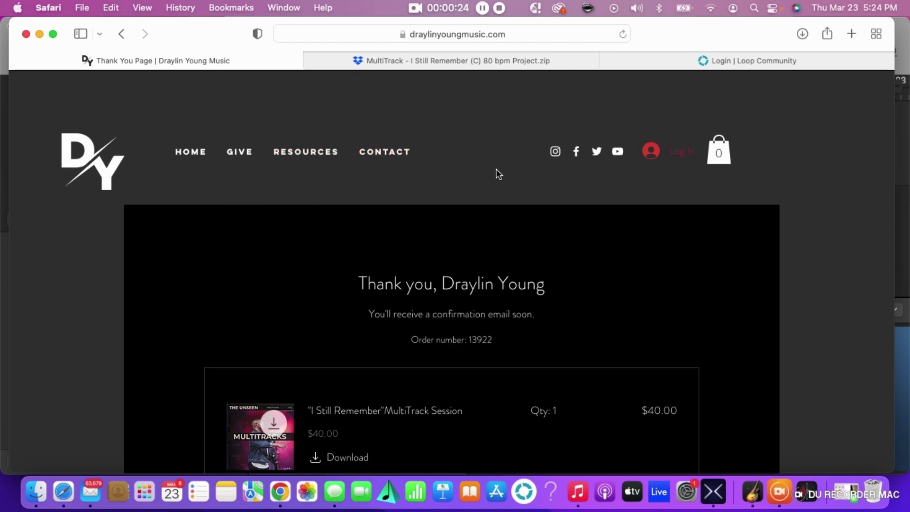
scroll(497, 171, down, 2)
scroll(497, 174, down, 1)
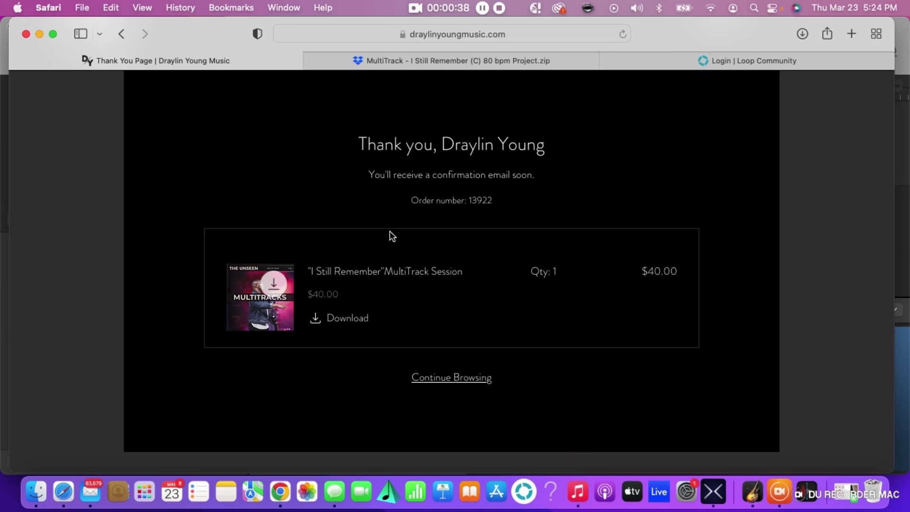
click(340, 320)
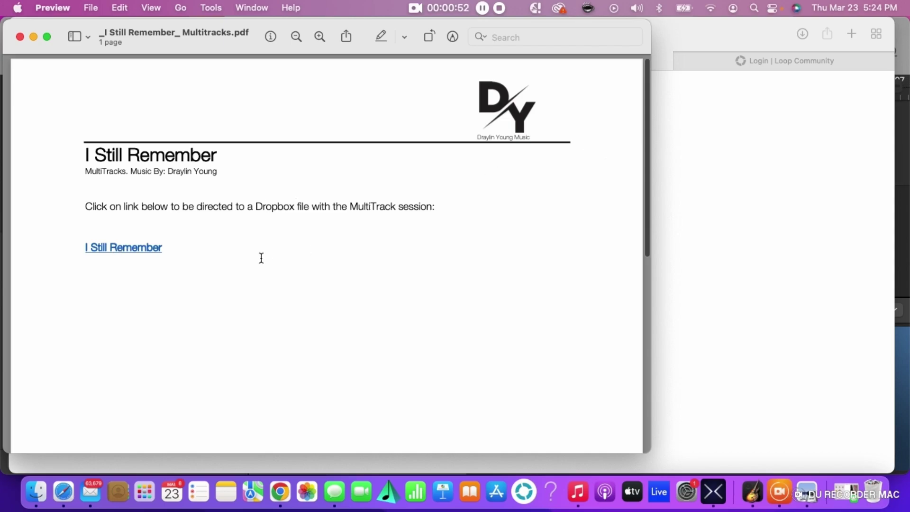
click(140, 248)
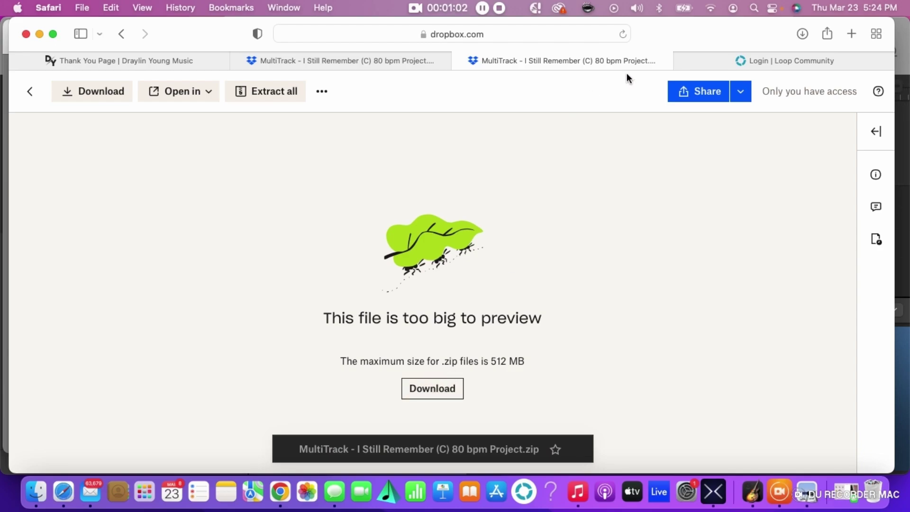
- Open the downloaded "MultiTrack - I Still Remember (C) 80 bpm Project" folder in Finder to inspect its files, and return to Safari
click(802, 35)
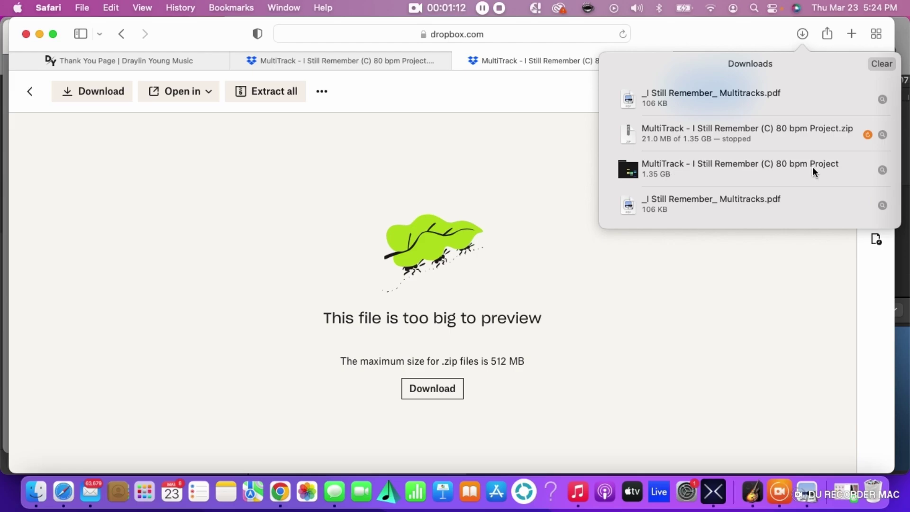
double_click(727, 166)
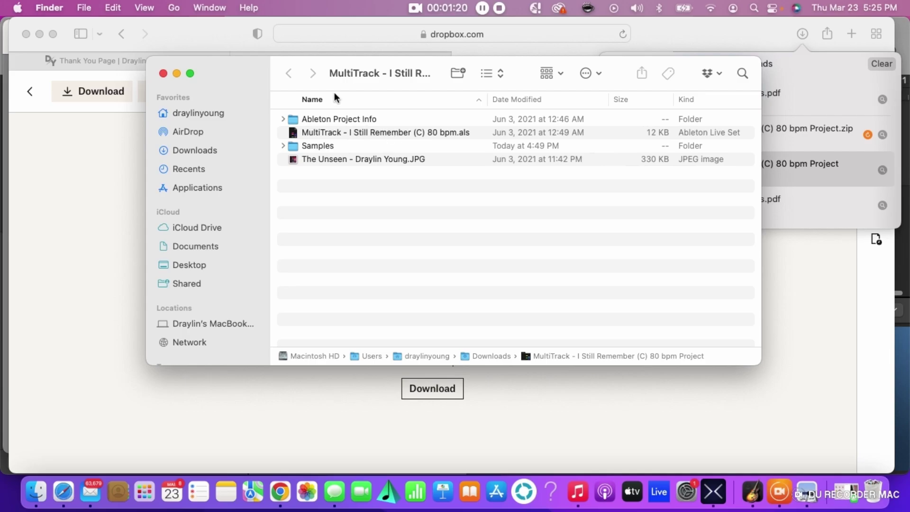
drag(223, 88, 328, 240)
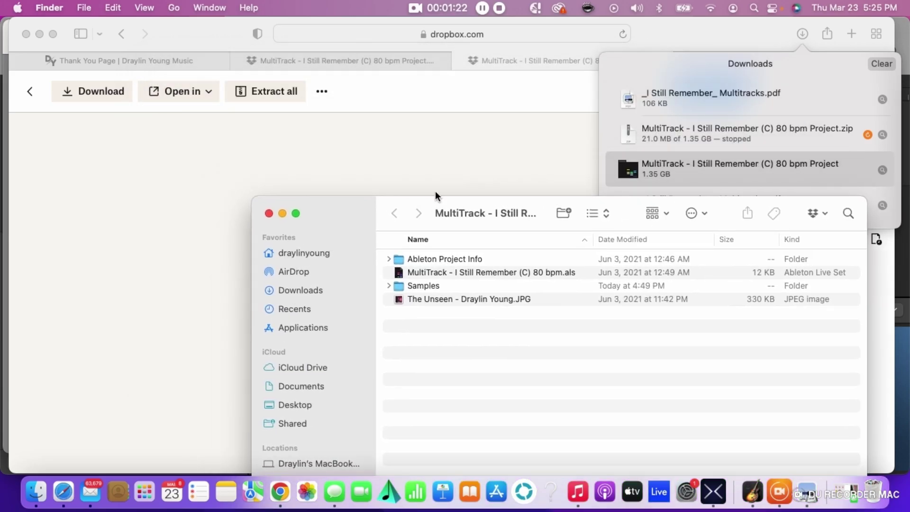
click(436, 80)
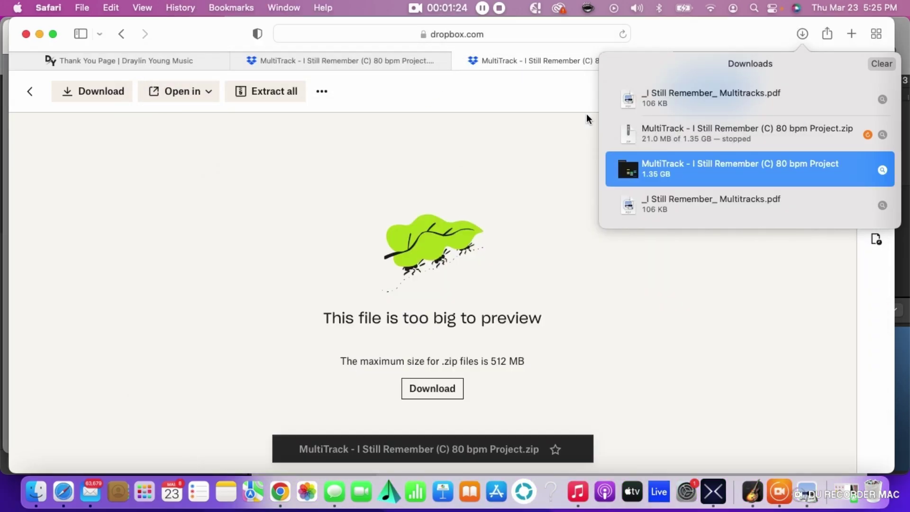
click(571, 97)
- Log in to Loop Community with the prefilled credentials, decline saving the password, and check the site's full address
click(724, 63)
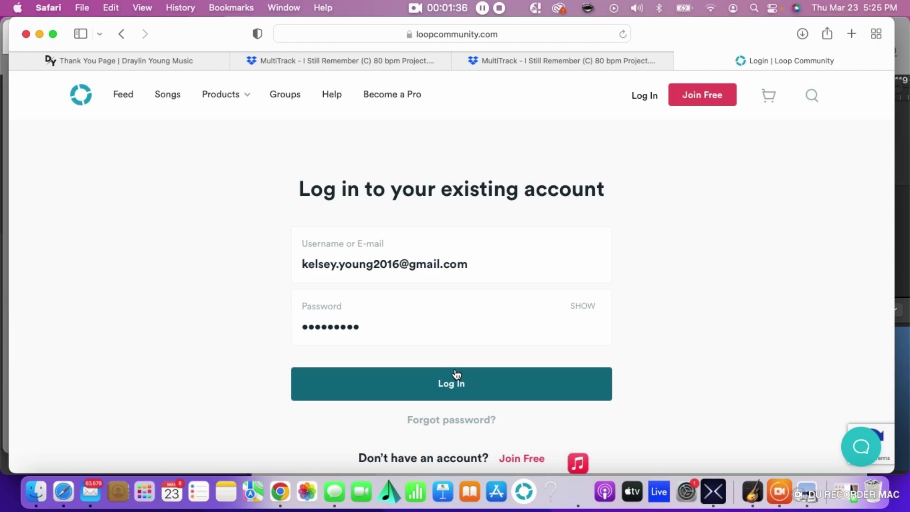
click(432, 386)
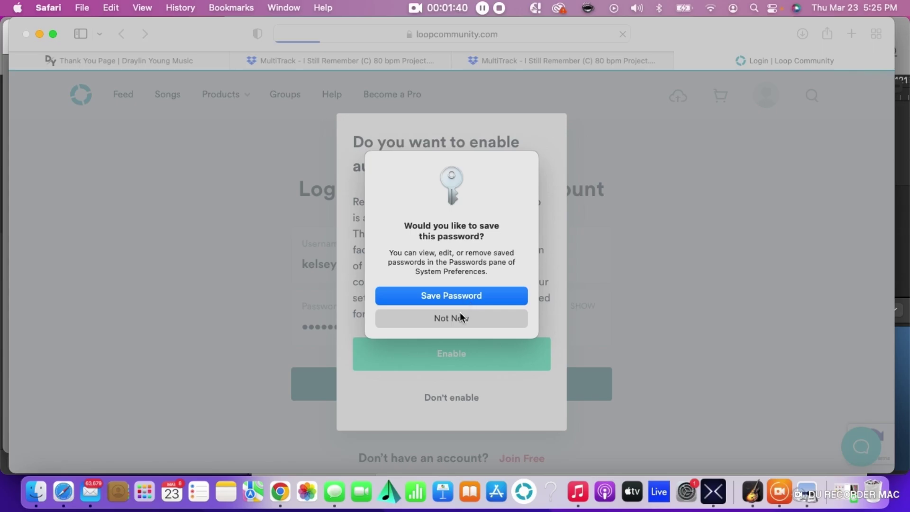
click(457, 320)
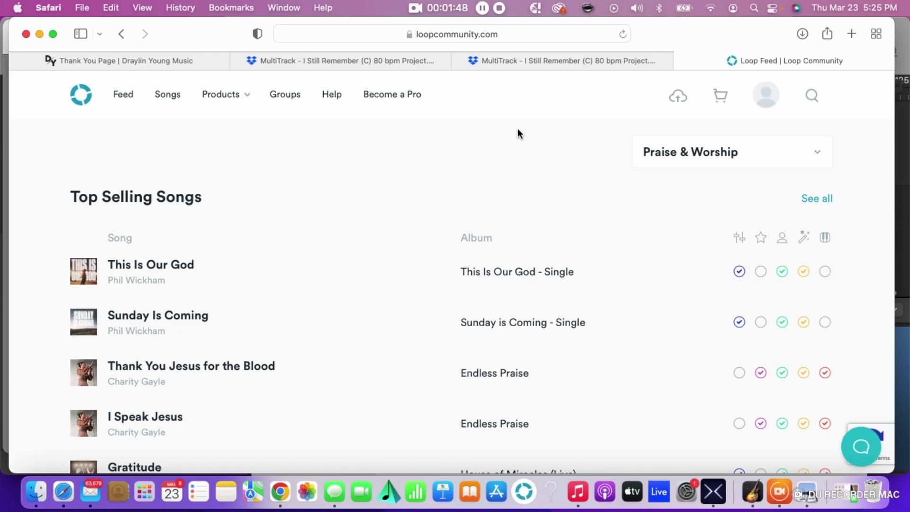
click(509, 36)
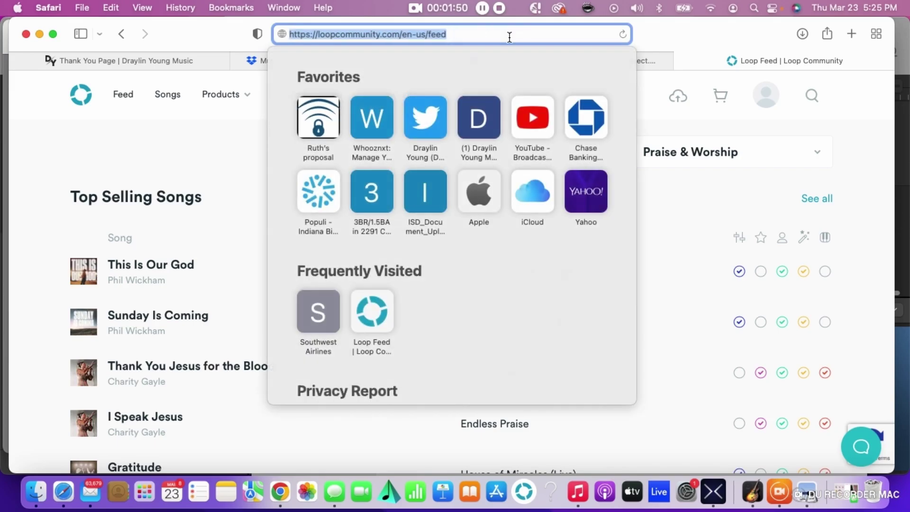
click(691, 79)
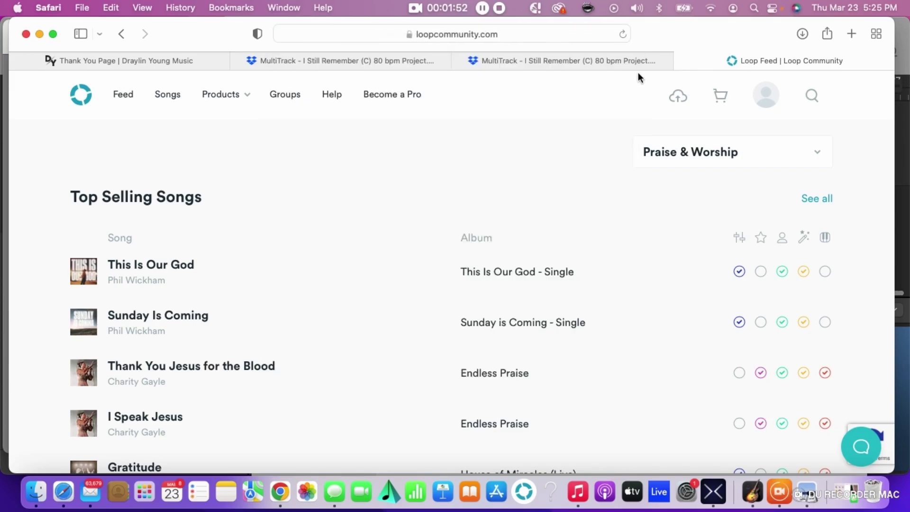
- Open the account's Prime Cloud library and view its uploaded tracks
click(764, 100)
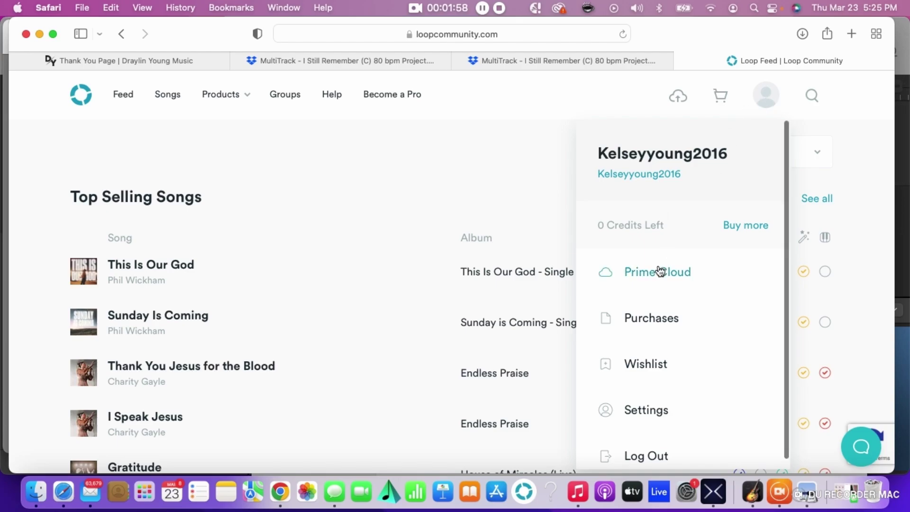
scroll(660, 269, down, 1)
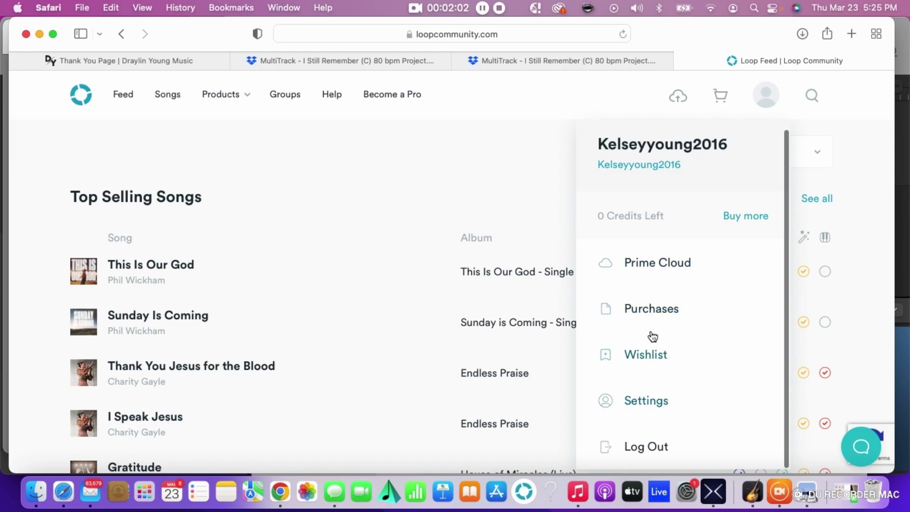
click(665, 264)
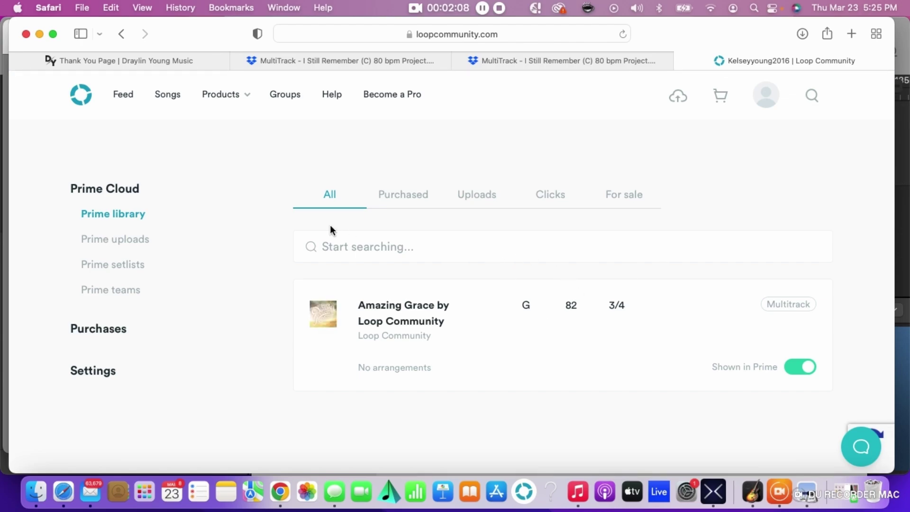
click(490, 204)
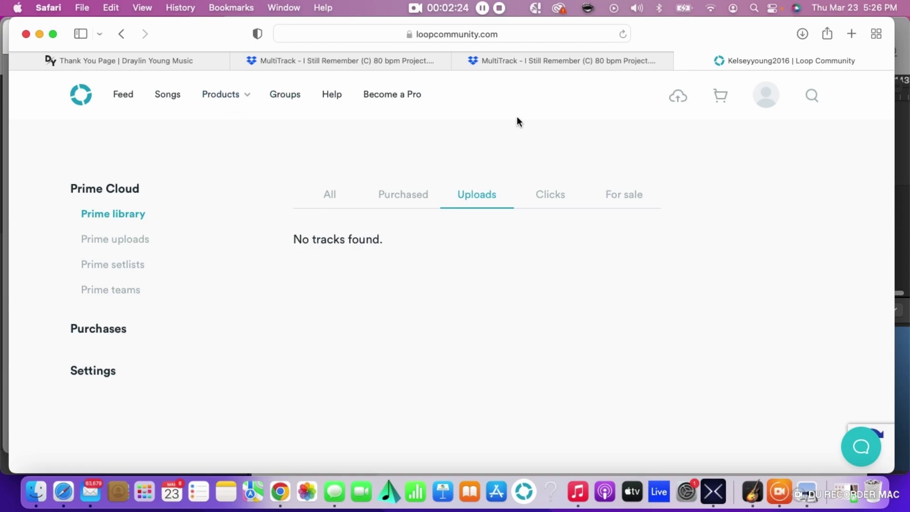
- Open the track upload page and examine the Personal Use option, the storage allowance and the file upload area
click(678, 100)
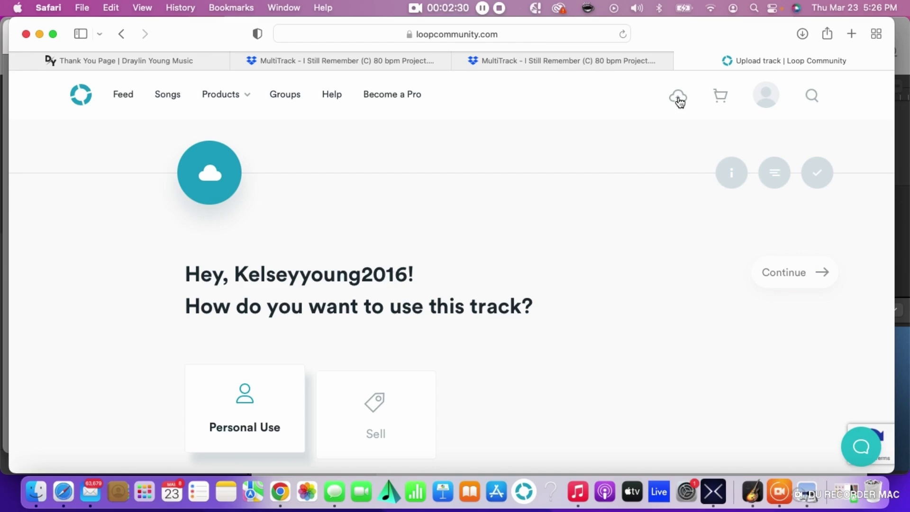
scroll(615, 172, down, 2)
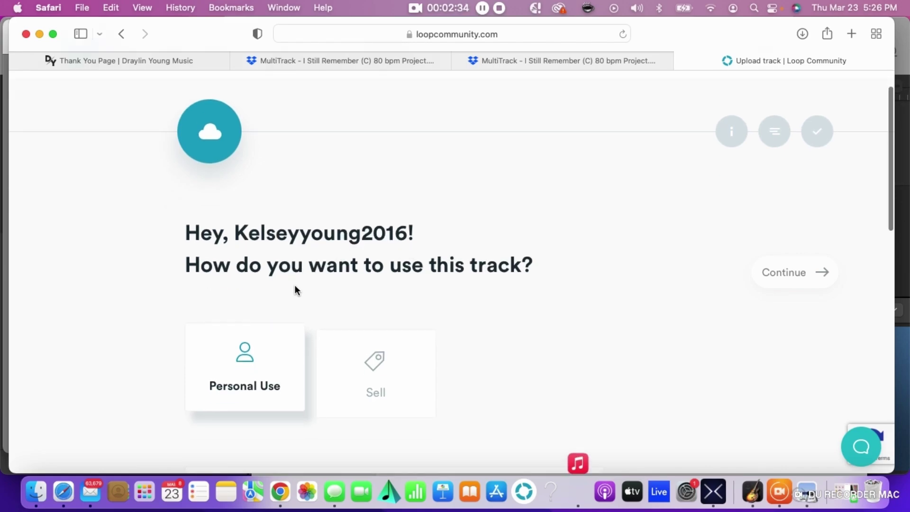
scroll(288, 454, down, 5)
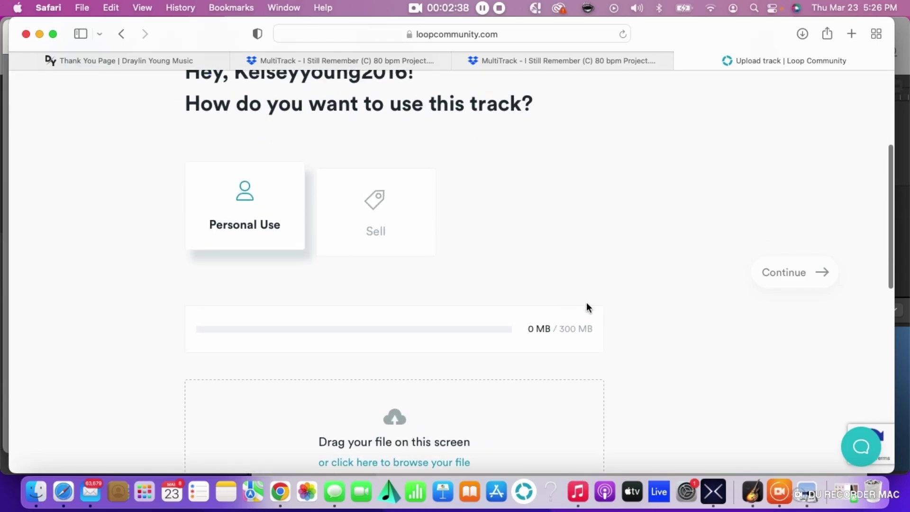
scroll(581, 339, down, 5)
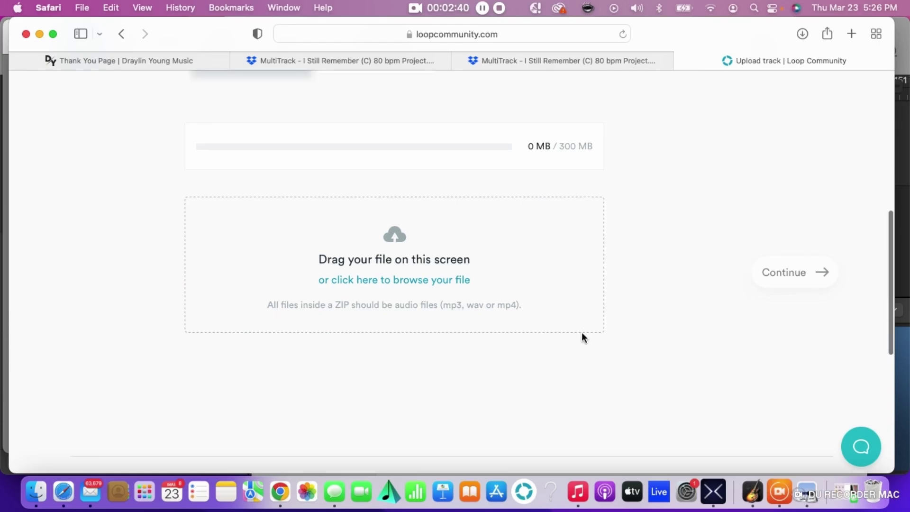
scroll(582, 333, up, 5)
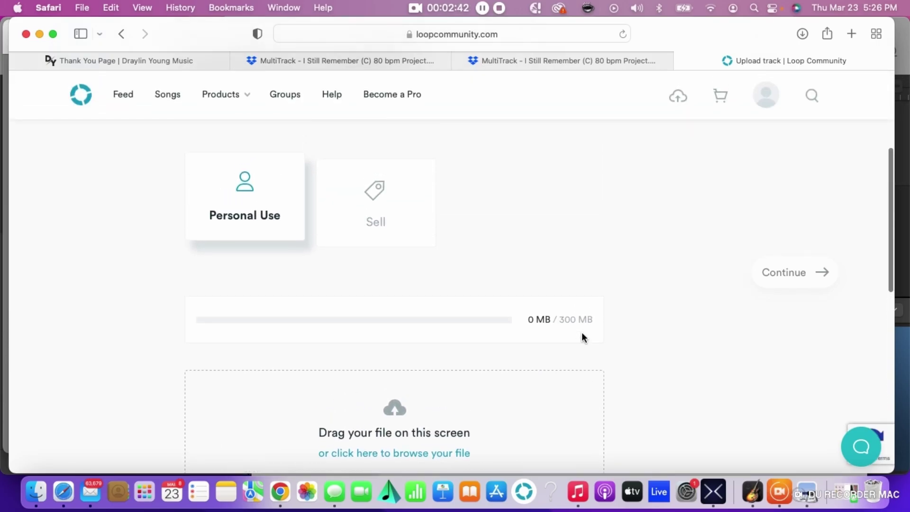
scroll(582, 337, up, 5)
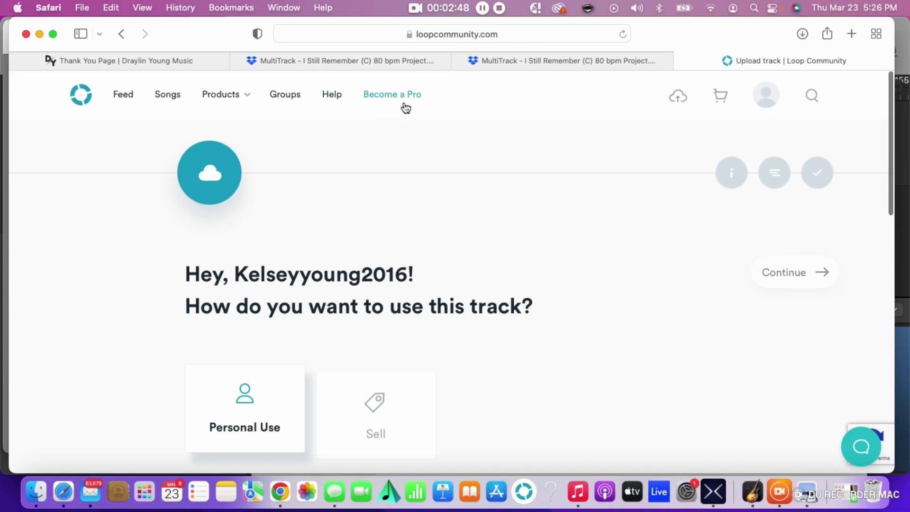
- Open the account's list of purchased tracks
click(781, 102)
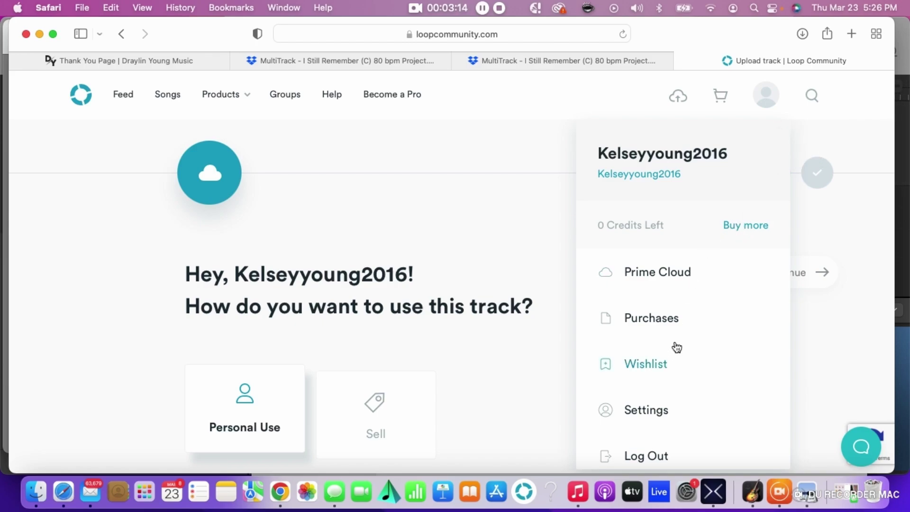
click(669, 322)
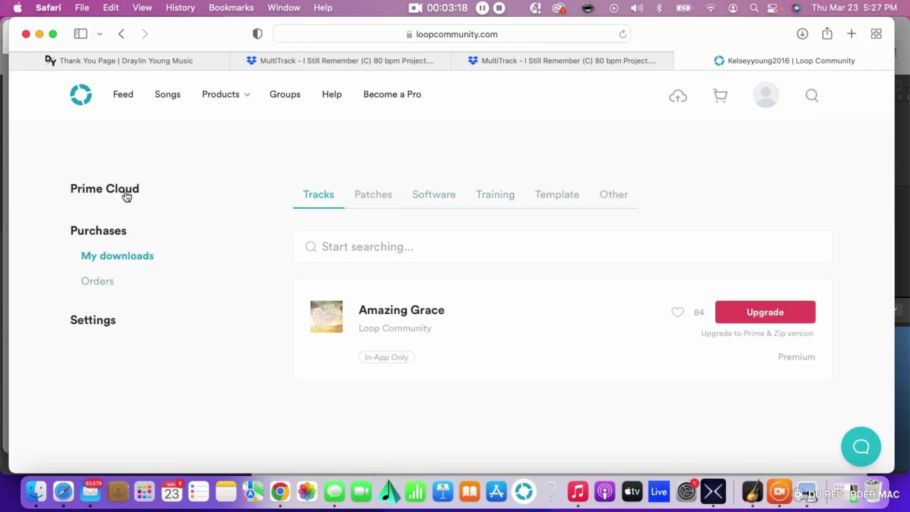
- Compare the Become a Pro plans and select the monthly Cloud Starter plan with 50 GB of storage
click(386, 104)
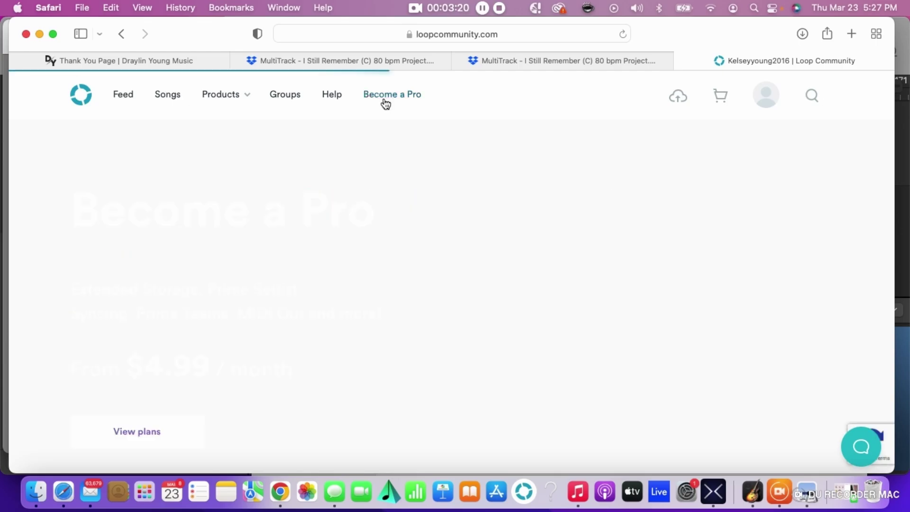
scroll(454, 274, down, 3)
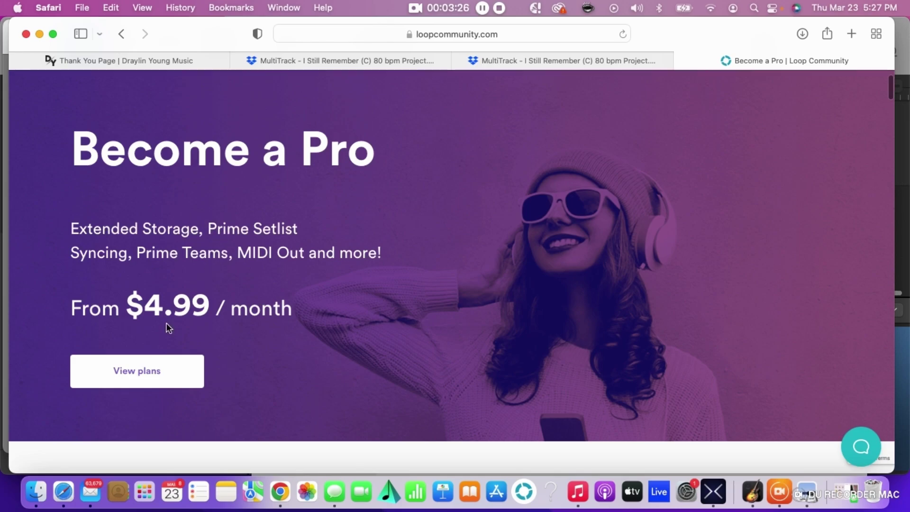
scroll(175, 312, down, 3)
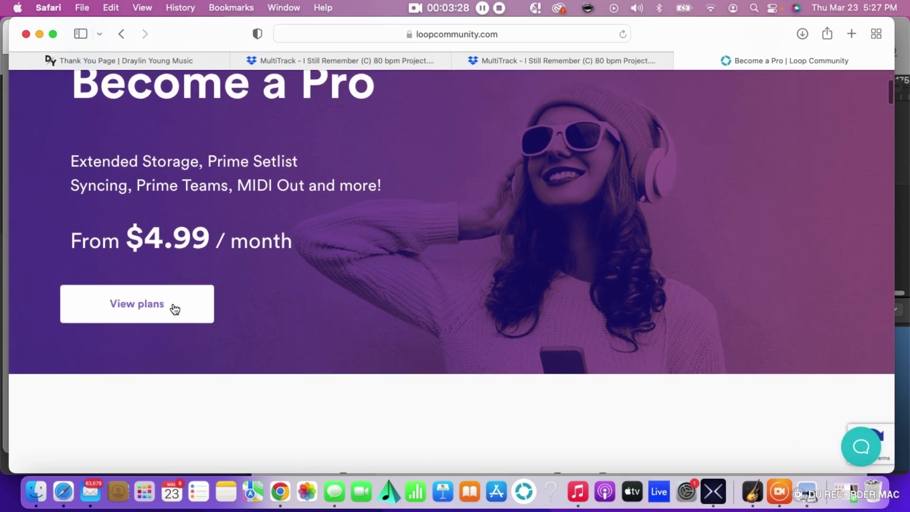
scroll(174, 309, down, 10)
scroll(294, 284, down, 10)
scroll(348, 284, down, 4)
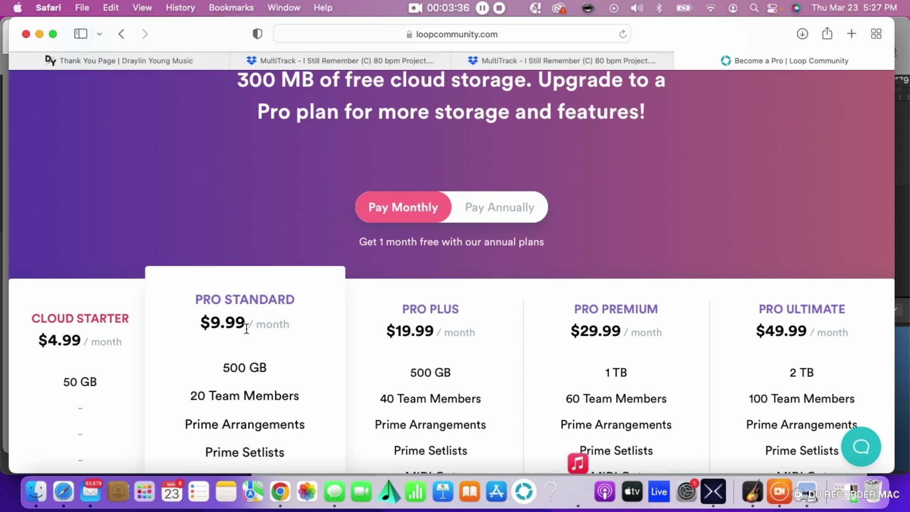
scroll(338, 312, down, 5)
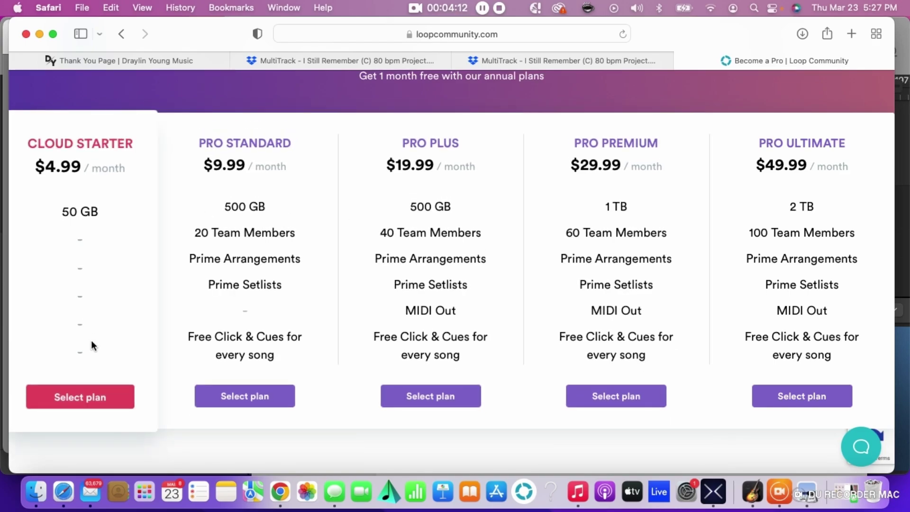
click(81, 397)
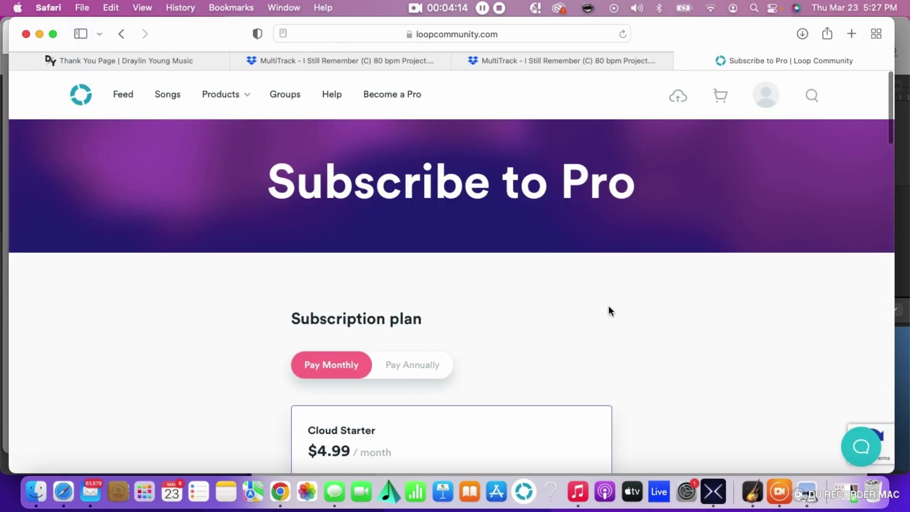
scroll(601, 313, down, 5)
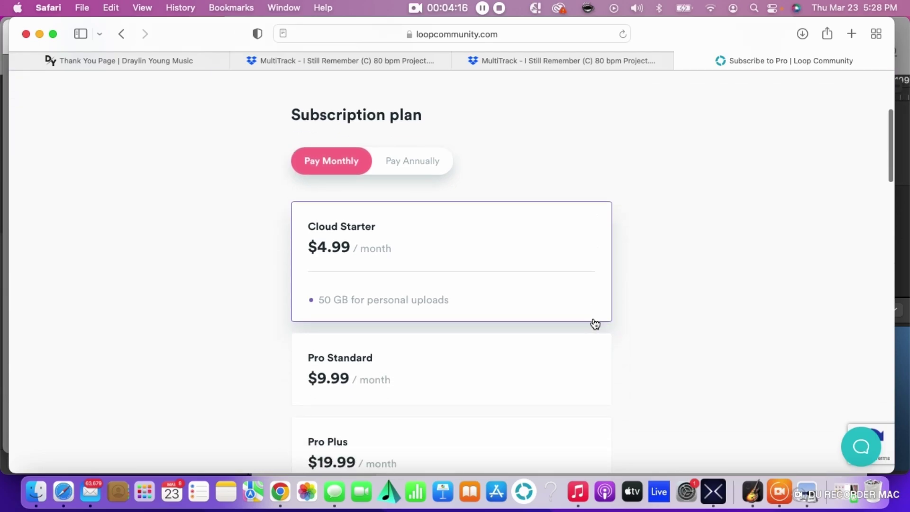
- Fill in the new payment card and billing details, subscribe to the monthly Cloud Starter plan, and review the subscription confirmation
scroll(616, 274, down, 1)
scroll(629, 273, down, 15)
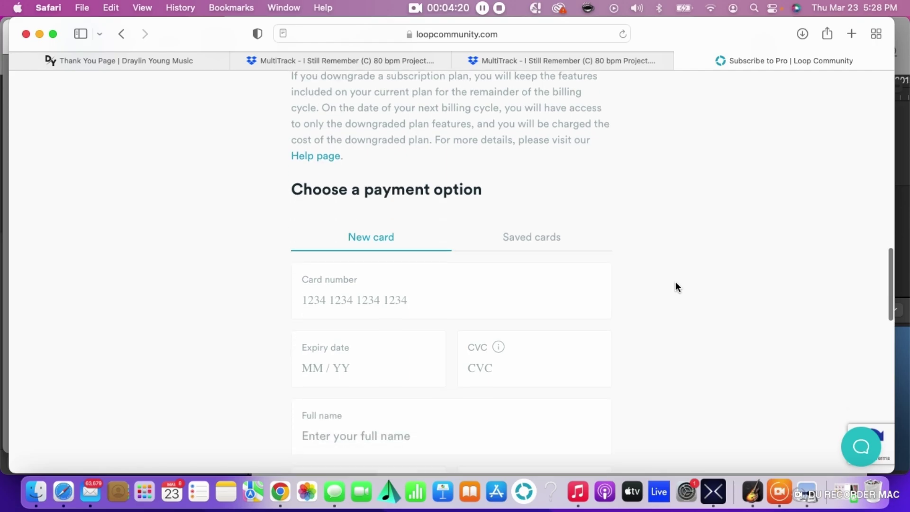
click(456, 296)
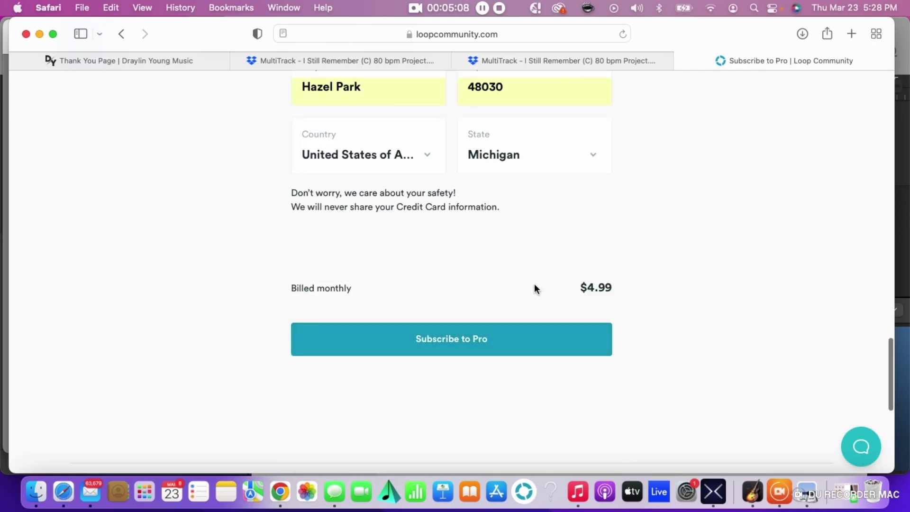
scroll(534, 289, down, 1)
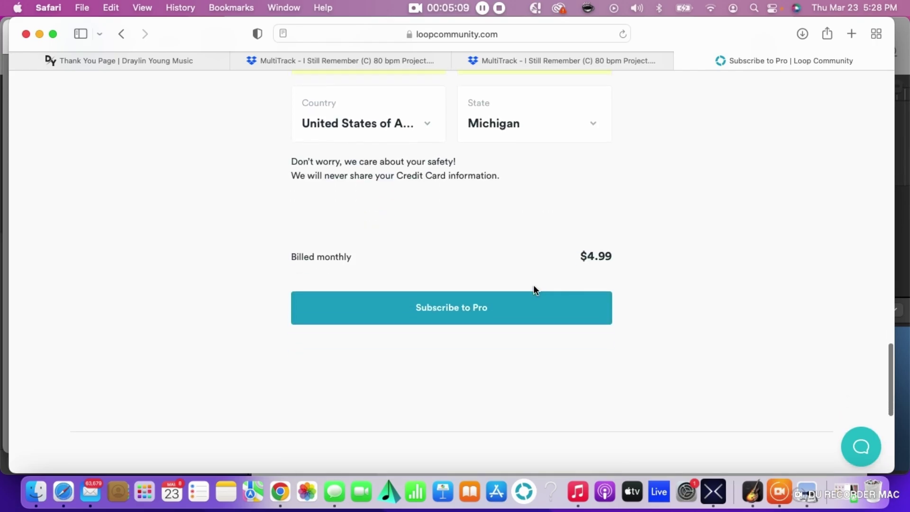
click(517, 306)
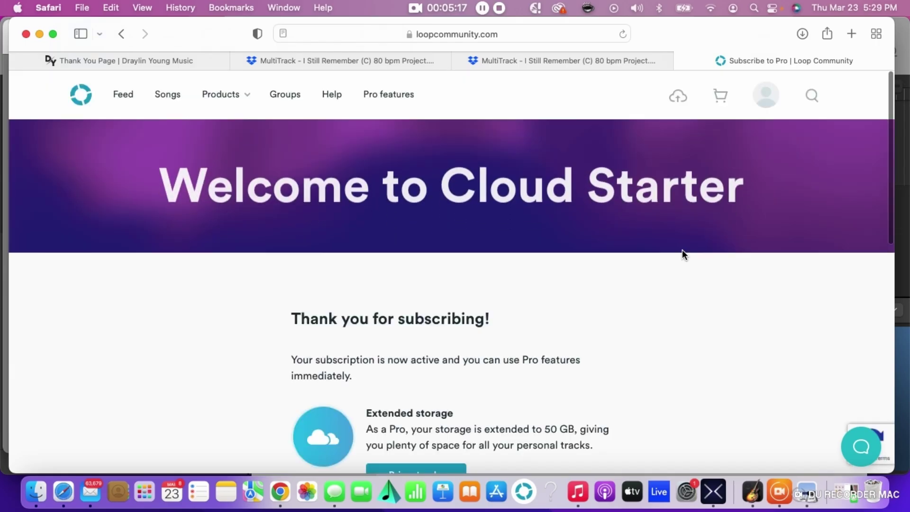
scroll(643, 266, down, 3)
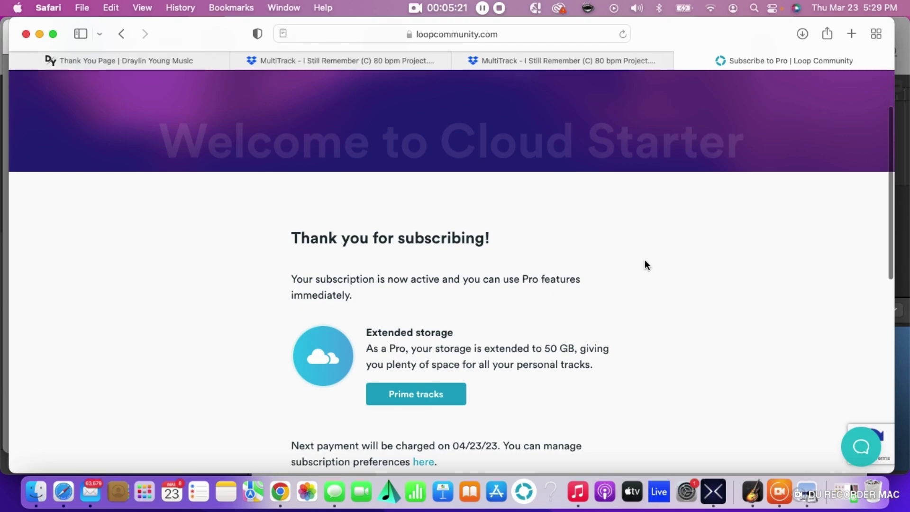
scroll(643, 264, down, 4)
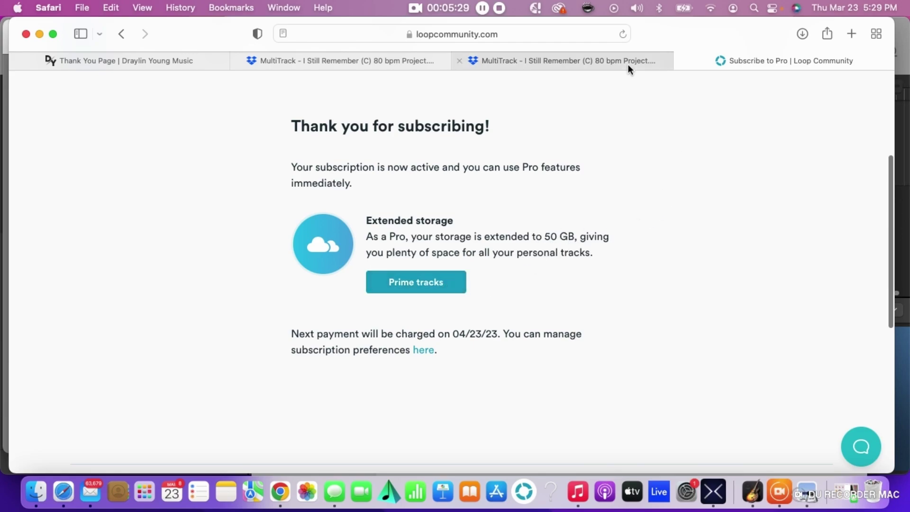
- Switch to the Prime MultiTrack app, dismiss the low-storage warning and load "Power In the Name" from the setlist
click(524, 491)
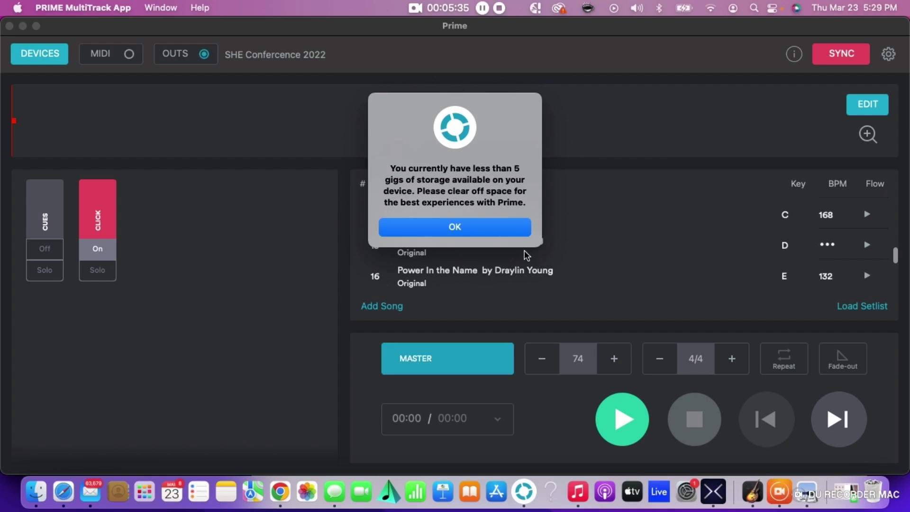
click(514, 232)
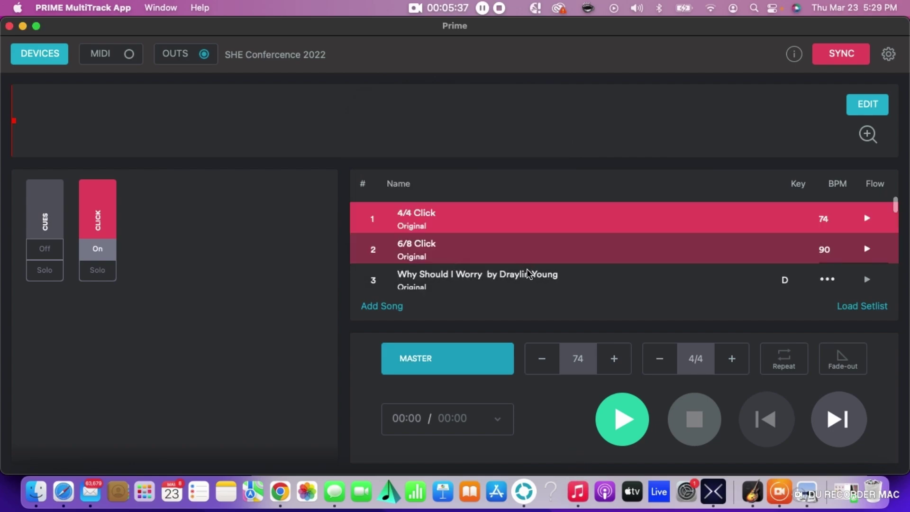
scroll(526, 260, down, 3)
scroll(529, 260, down, 8)
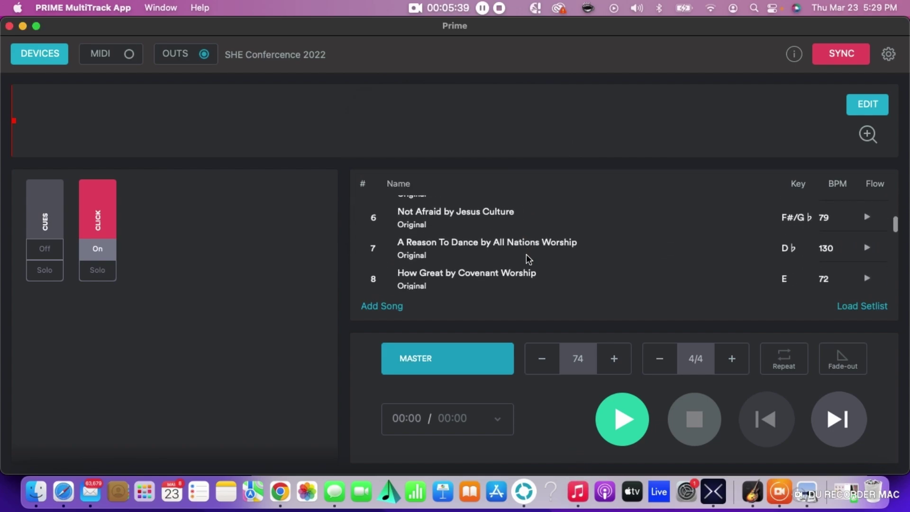
scroll(529, 260, down, 4)
scroll(482, 263, up, 2)
click(478, 258)
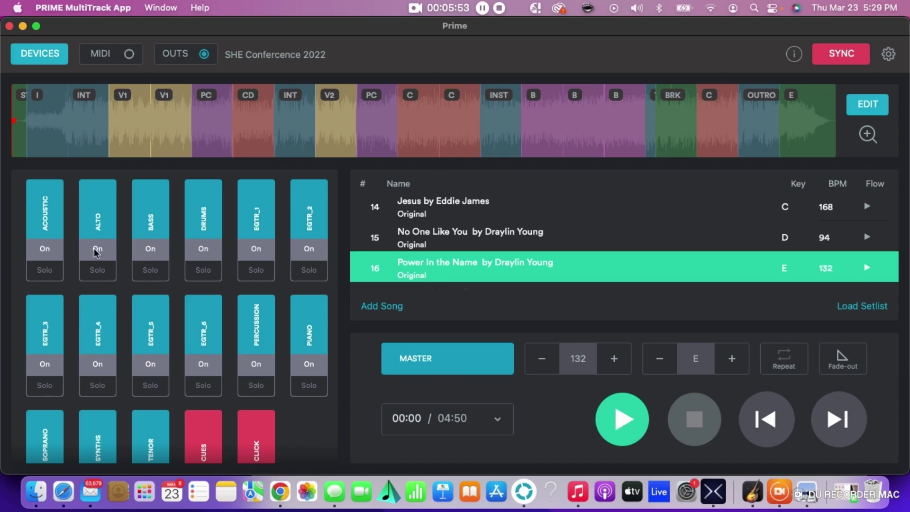
- Play the song while slightly lowering the ALTO and DRUMS levels, pause playback, and return ALTO to full volume
click(100, 213)
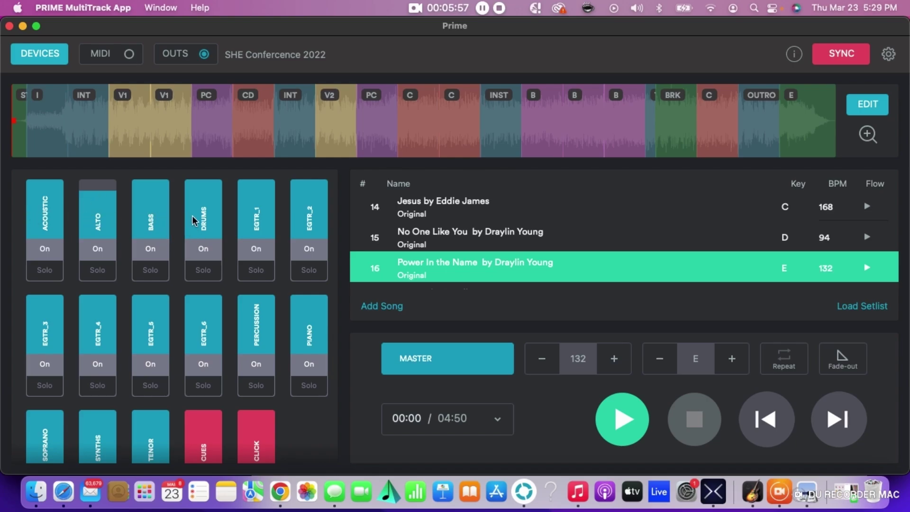
click(617, 422)
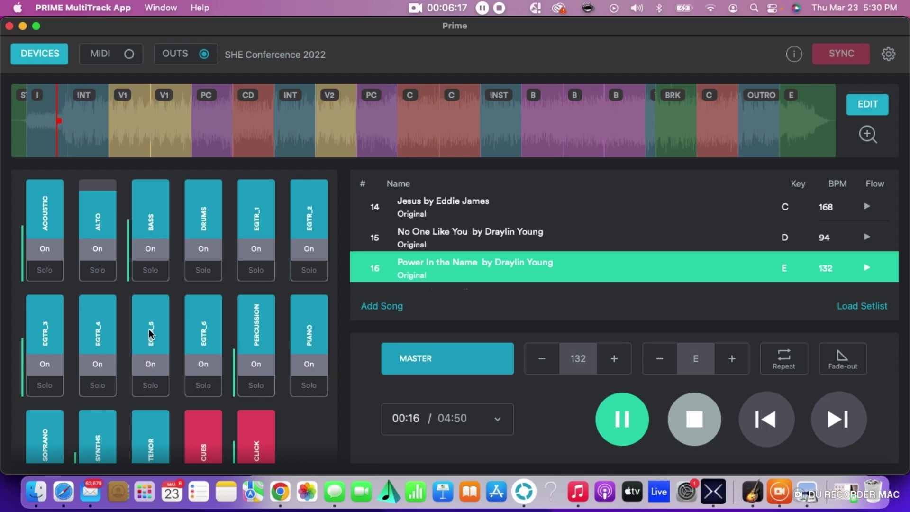
click(208, 212)
drag(208, 211, 205, 182)
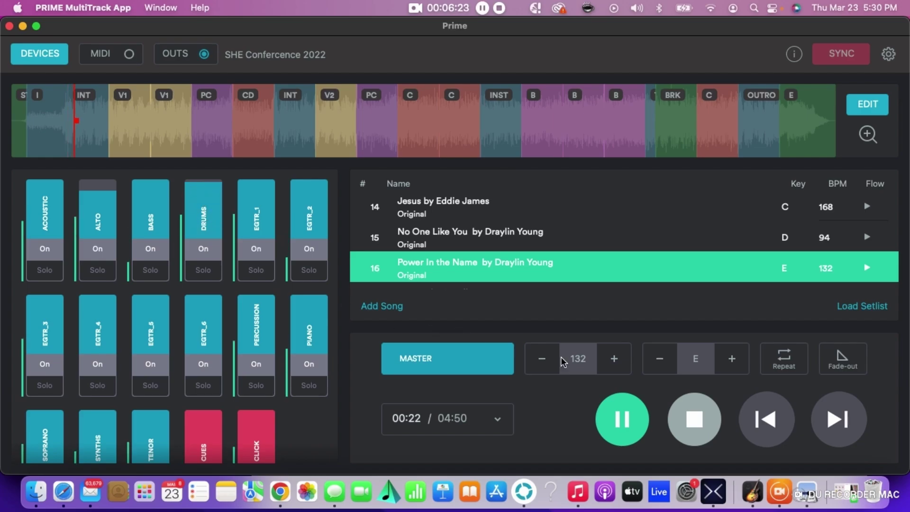
click(630, 415)
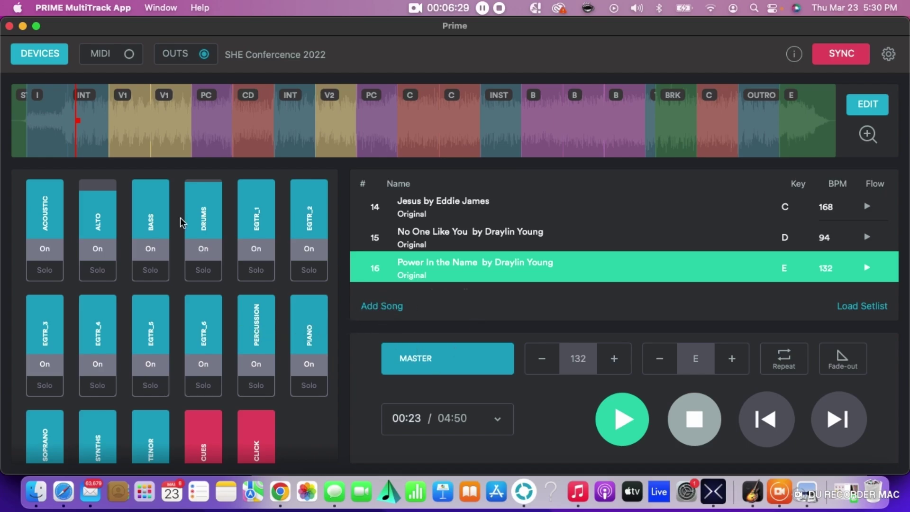
drag(113, 205, 101, 175)
- Toggle the ALTO track off and on, and try the solo switches of ALTO and BASS
click(105, 256)
click(104, 256)
click(106, 275)
click(114, 274)
click(148, 269)
click(148, 270)
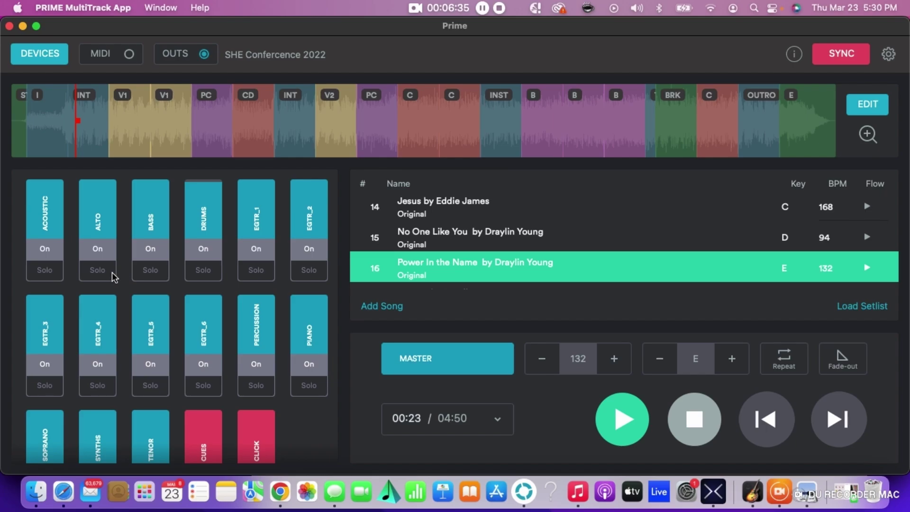
- Solo the ALTO, BASS, DRUMS and EGTR_1 tracks together, clear all the solos, and view the remaining tracks
click(111, 275)
click(156, 277)
click(205, 275)
click(244, 277)
click(215, 278)
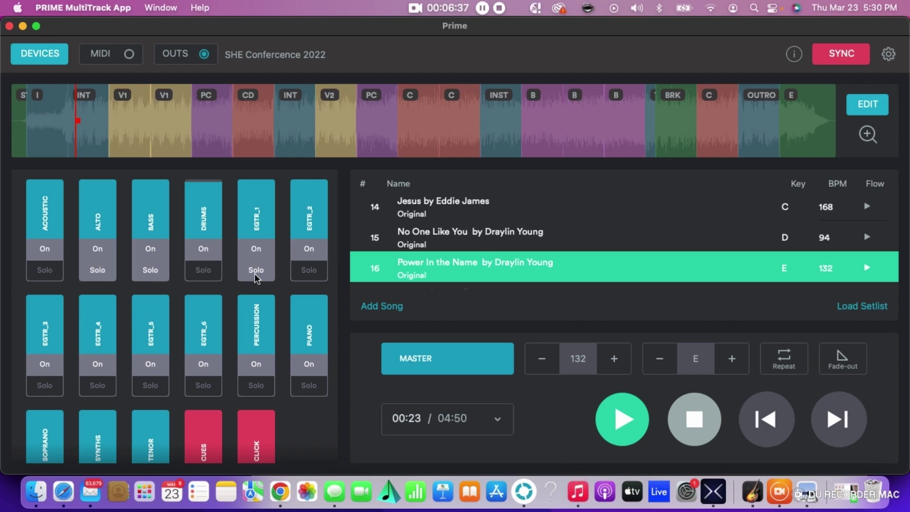
click(252, 268)
click(148, 277)
click(110, 276)
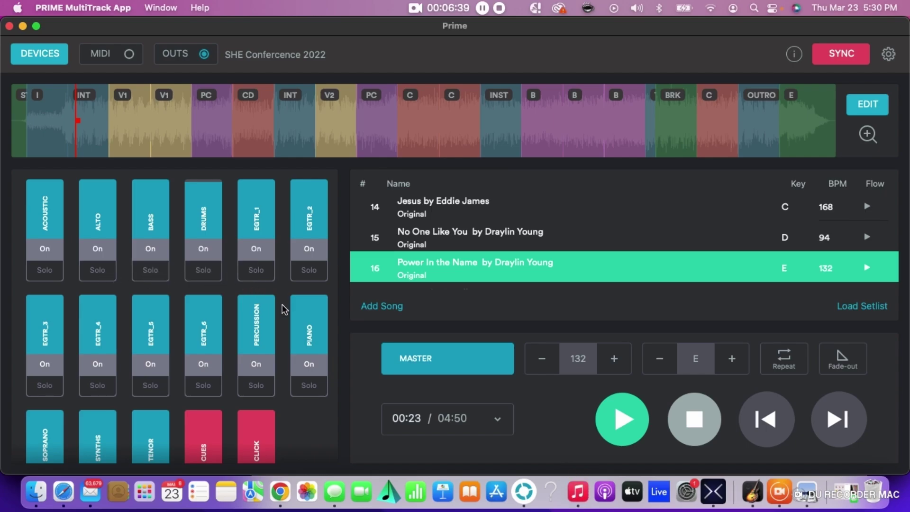
scroll(289, 308, down, 3)
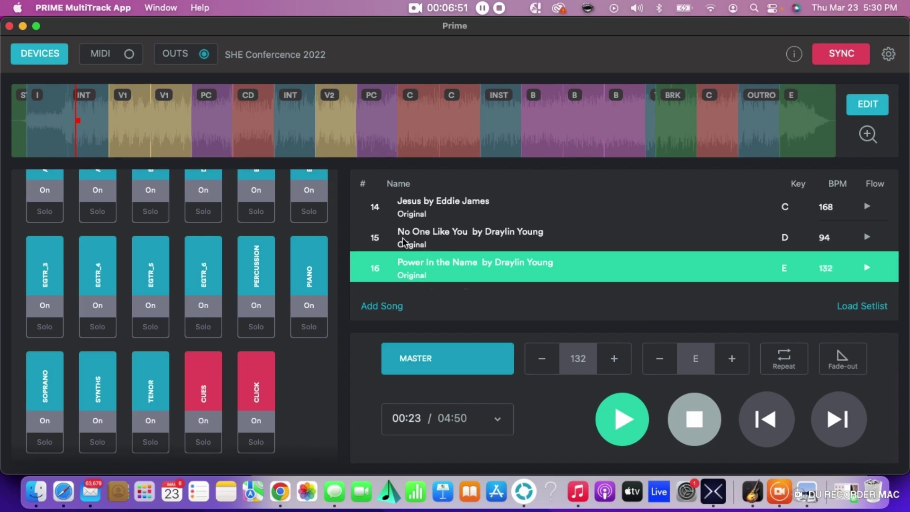
- Minimize the Prime app and open the track upload page on the Loop Community site in Safari
click(23, 26)
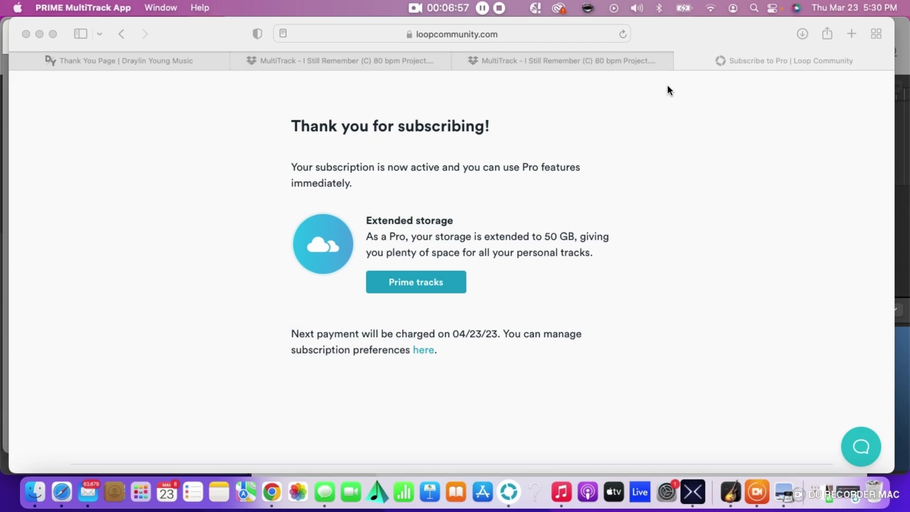
scroll(506, 173, down, 3)
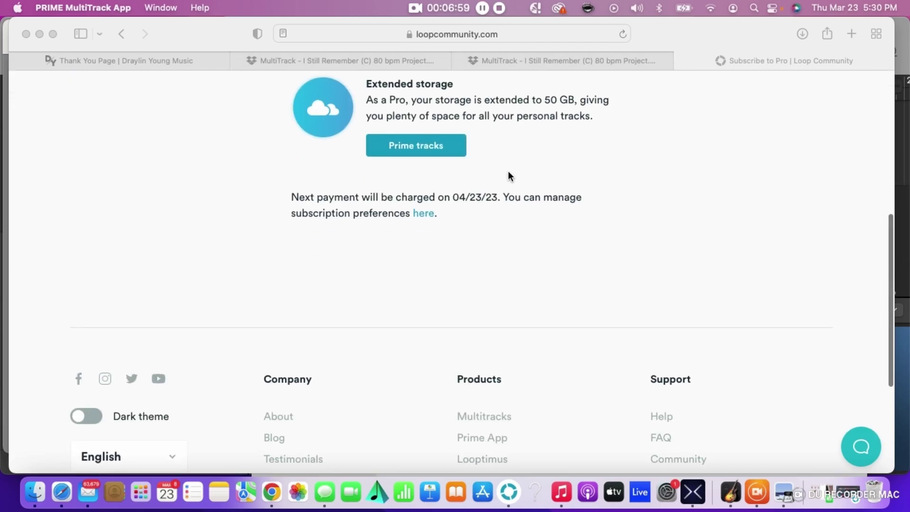
scroll(512, 166, up, 8)
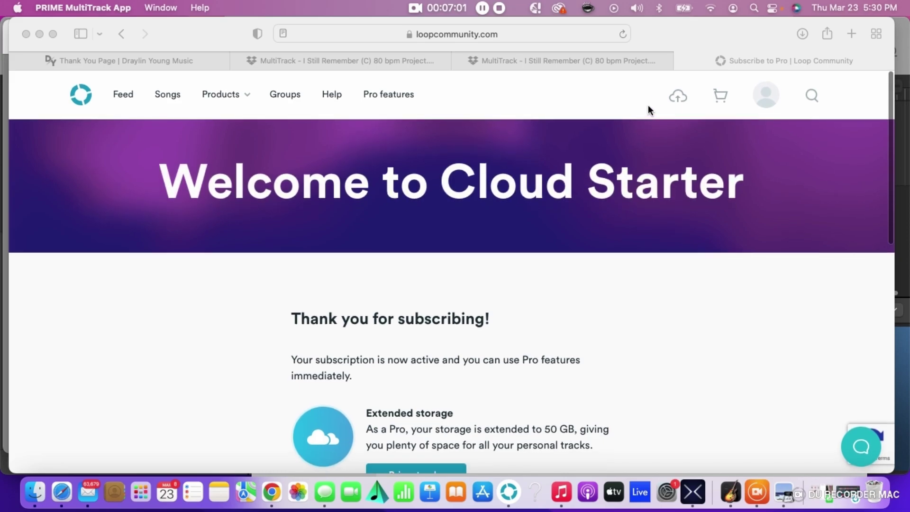
click(676, 94)
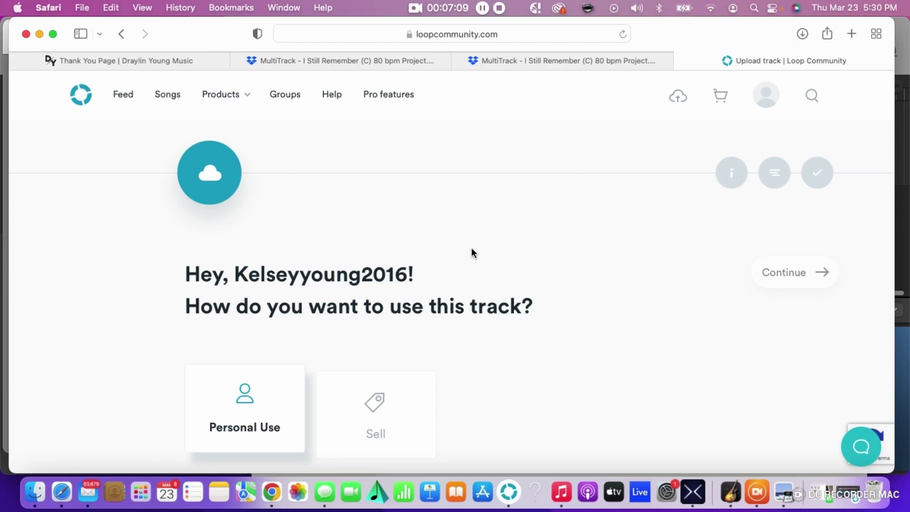
- Compare the Sell and Personal Use options, leaving Personal Use selected, and examine the storage allowance and file upload area
scroll(473, 247, down, 5)
click(398, 297)
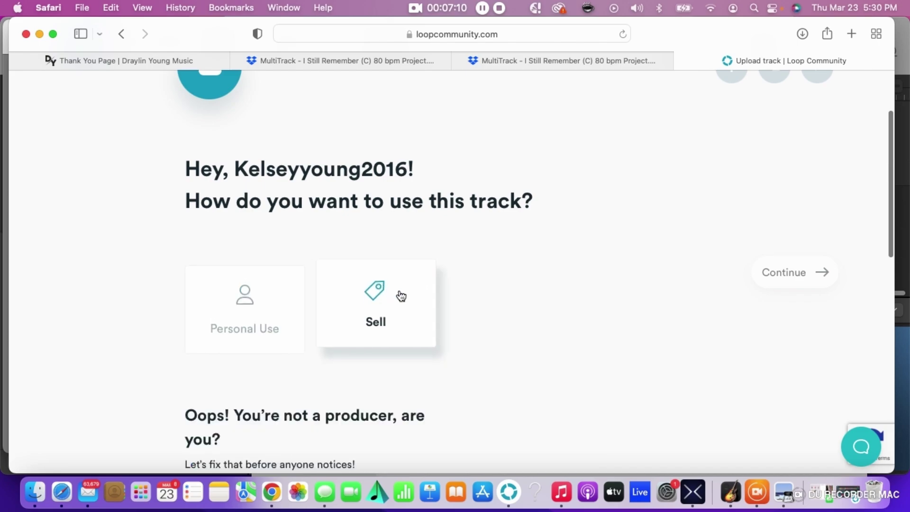
click(292, 308)
scroll(554, 275, down, 3)
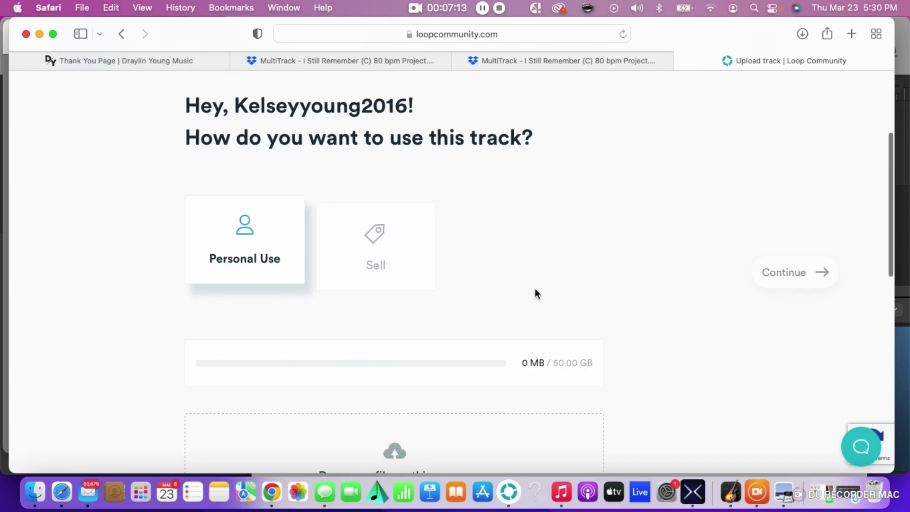
scroll(536, 291, down, 3)
scroll(534, 294, up, 2)
scroll(534, 291, down, 2)
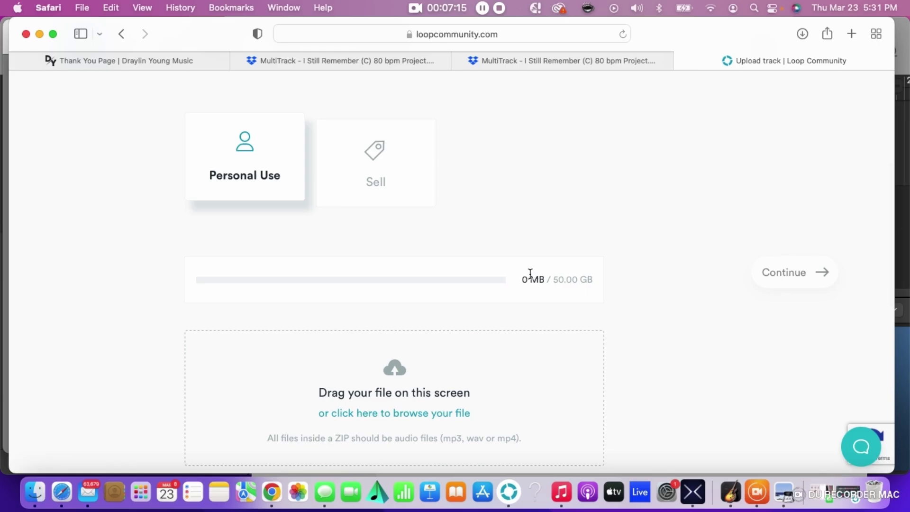
scroll(530, 275, up, 8)
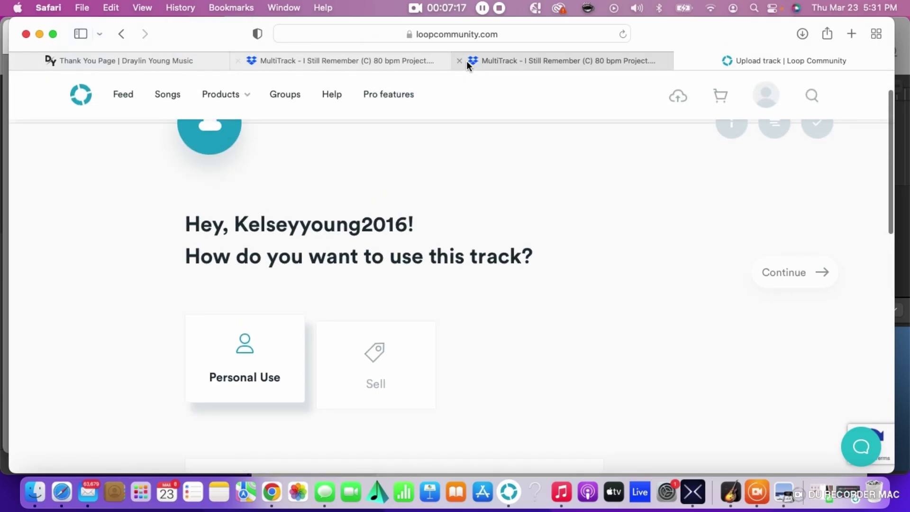
- Check the Dropbox download page, switch to the Finder window of the "I Still Remember" MultiTrack project, and reposition it for viewing
click(472, 61)
click(408, 58)
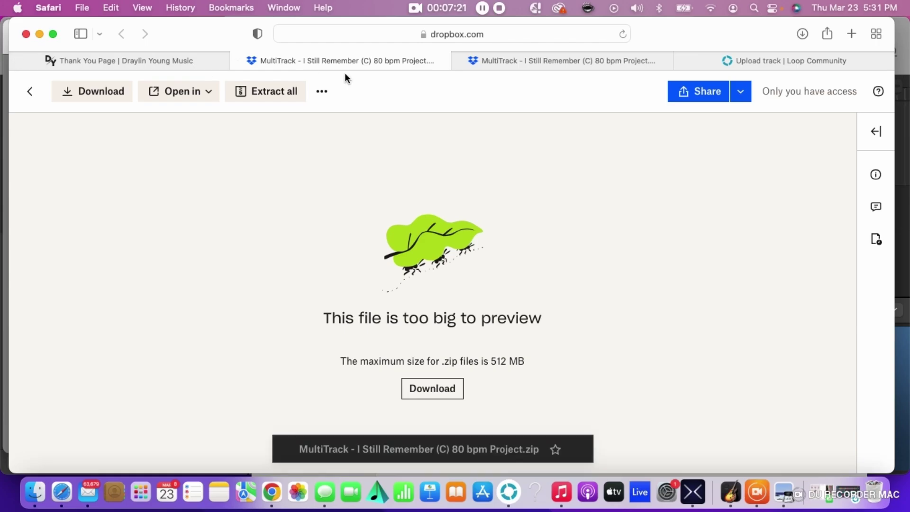
key(ctrl+Up)
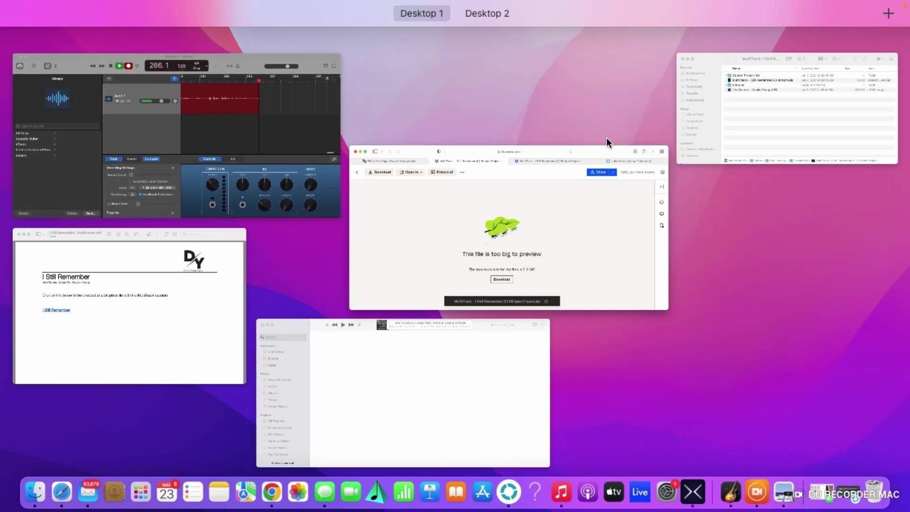
click(762, 99)
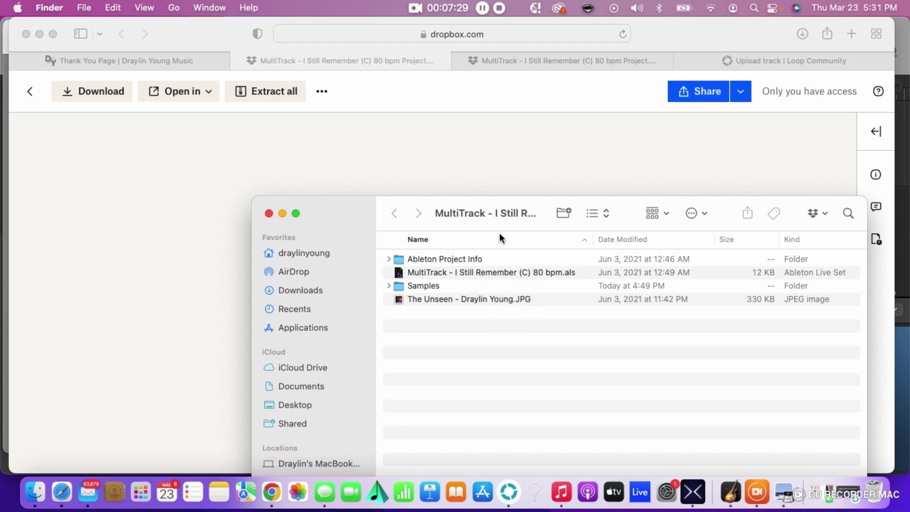
drag(364, 214, 308, 179)
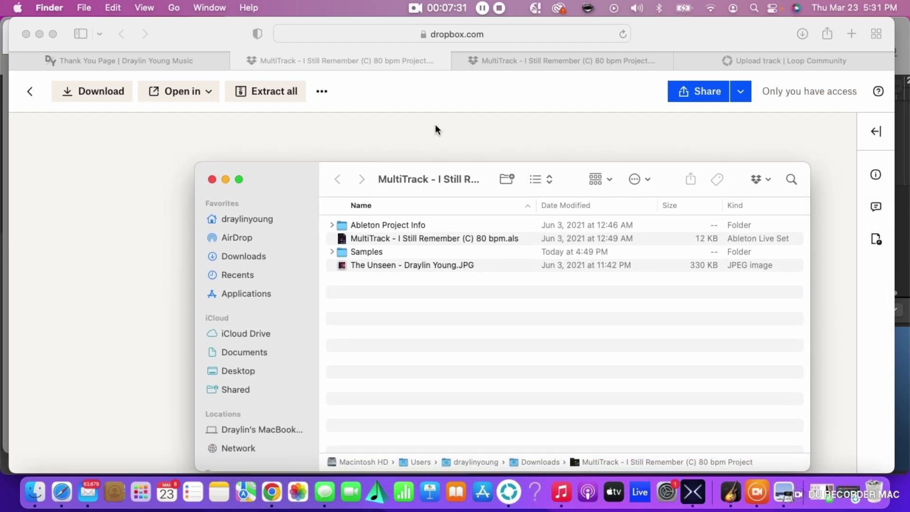
- Expand the Samples folder and examine the .wav and .asd files in Imported, selecting ISR_AGTR.wav.asd
click(332, 252)
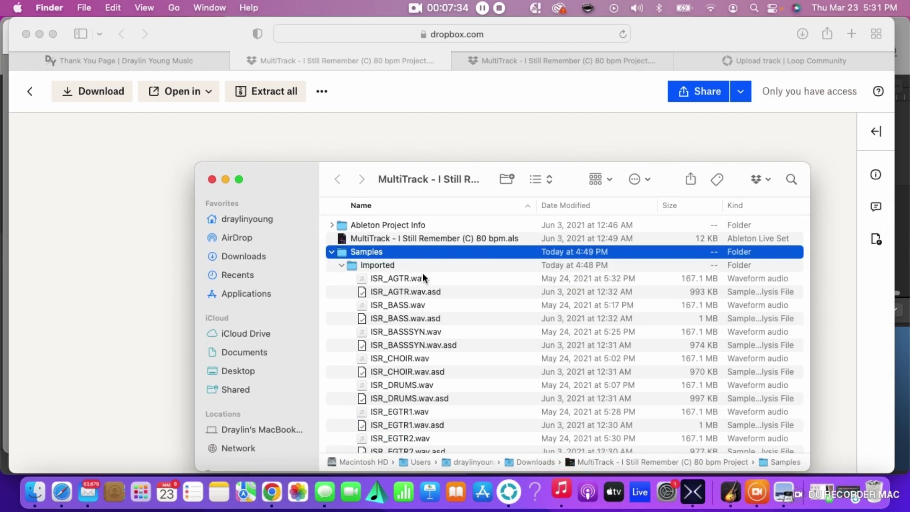
click(334, 252)
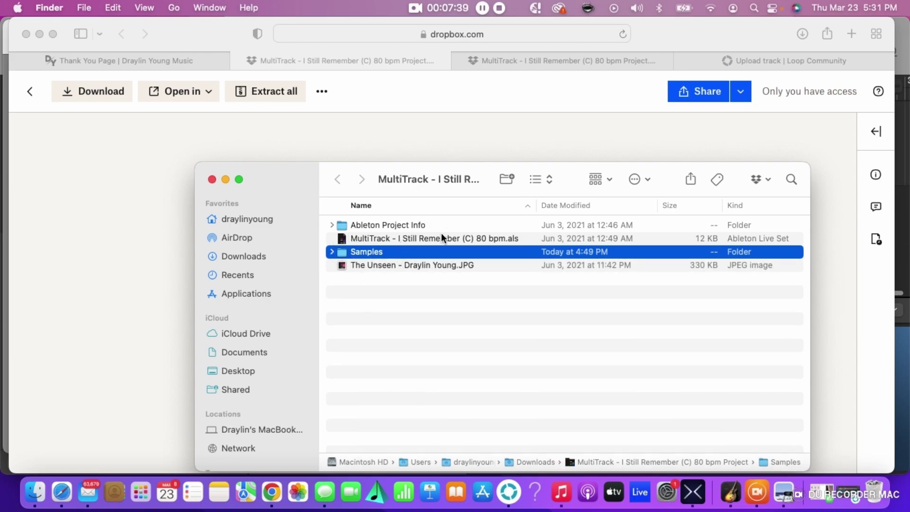
click(332, 226)
click(331, 252)
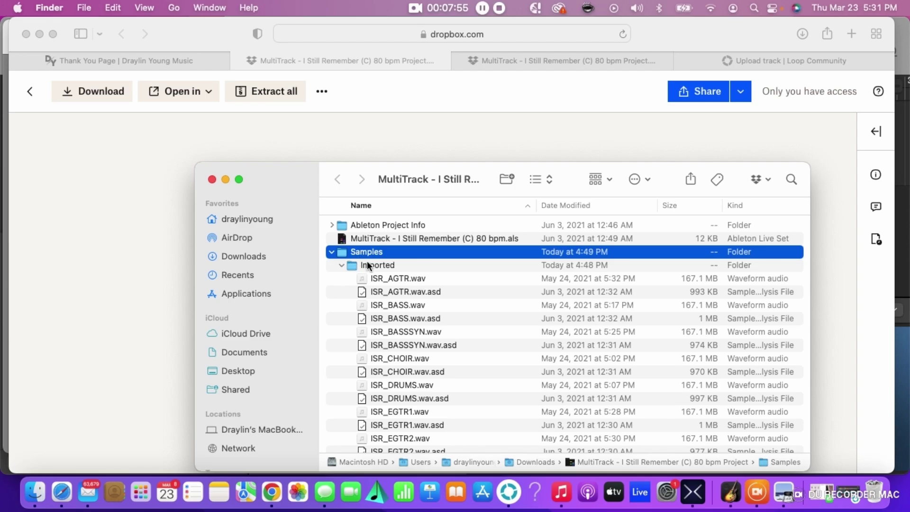
scroll(423, 296, down, 2)
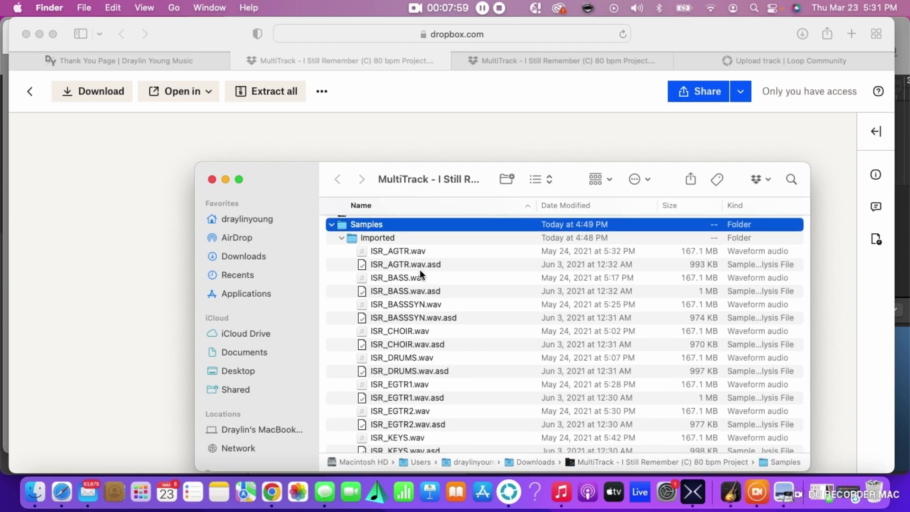
click(410, 263)
scroll(410, 263, up, 2)
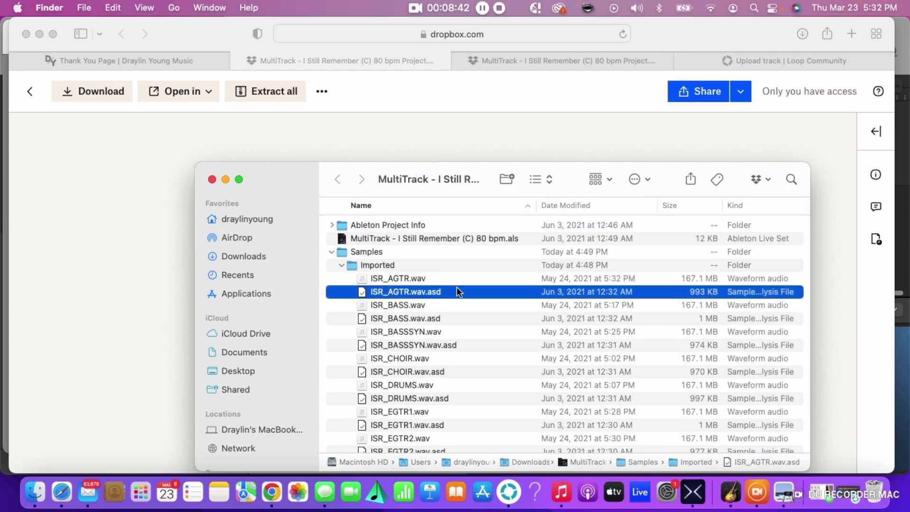
- Move all the ISR .wav.asd analysis files, from ISR_AGTR to ISR_SYNVOX, out of the Imported folder into the Trash
super+click(431, 319)
super+click(427, 345)
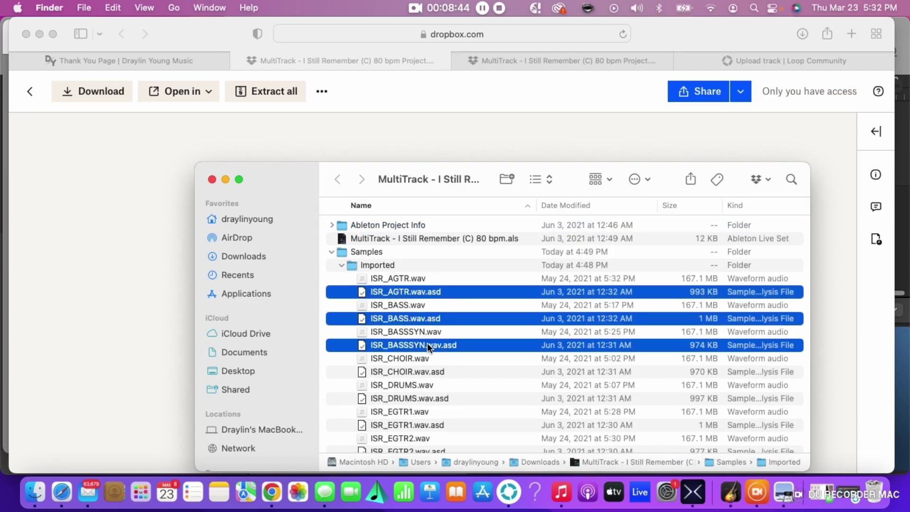
super+click(421, 371)
scroll(421, 371, down, 5)
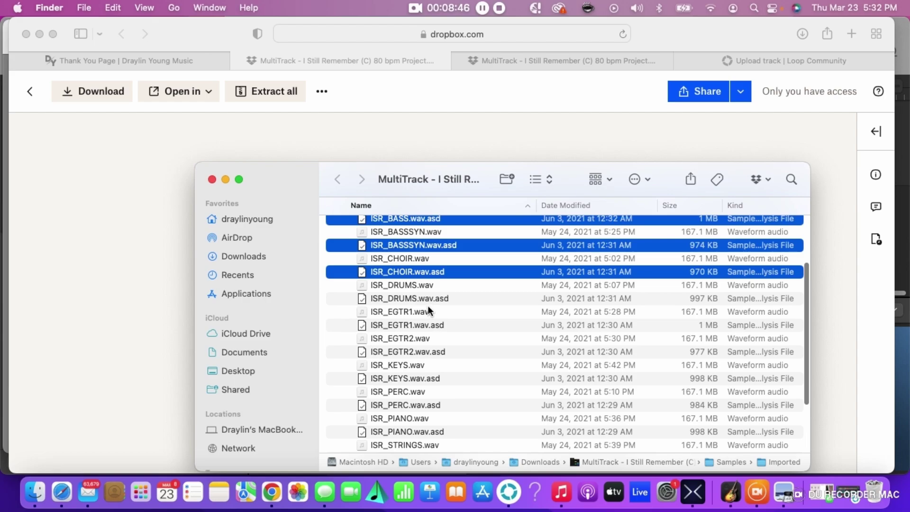
super+click(437, 299)
super+click(431, 326)
super+click(427, 352)
super+click(425, 378)
scroll(422, 374, down, 4)
super+click(432, 334)
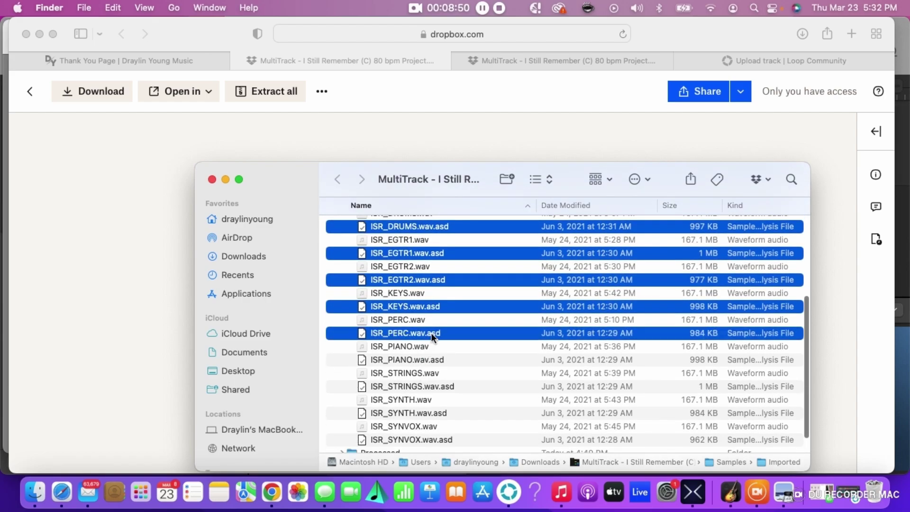
super+click(430, 362)
super+click(432, 385)
scroll(433, 408, down, 2)
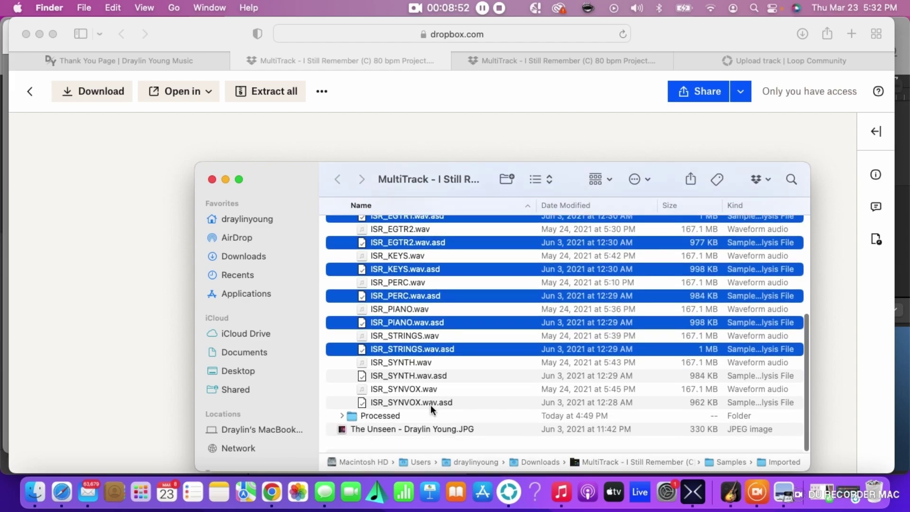
super+click(433, 386)
super+click(433, 416)
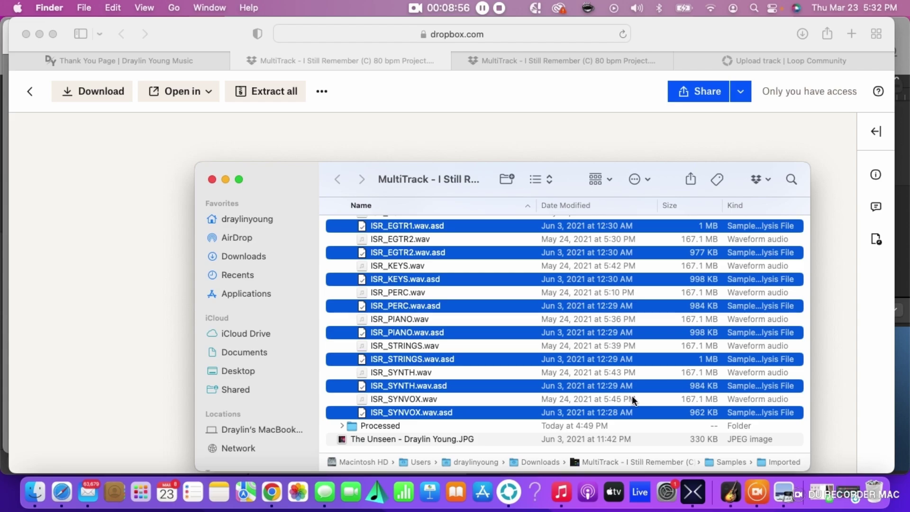
drag(670, 414, 866, 488)
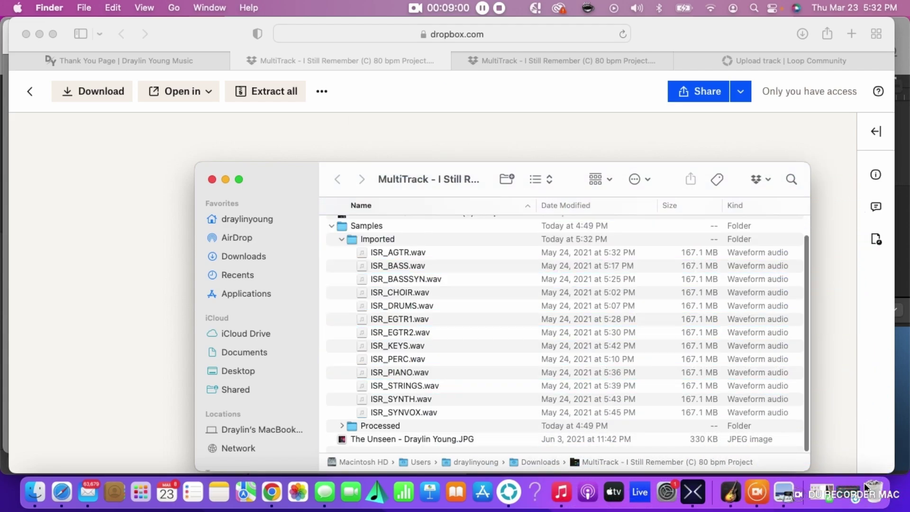
- Compress the 13 .wav files in the Imported folder, from ISR_AGTR.wav to ISR_SYNVOX.wav, into one ZIP archive
click(418, 254)
key(shift+Down)
key(shift+Down)
key(shift+Down)
key(shift+Down)
key(shift+Down)
key(shift+Down)
key(shift+Down)
key(shift+Down)
key(shift+Down)
key(shift+Down)
key(shift+Down)
key(shift+Down)
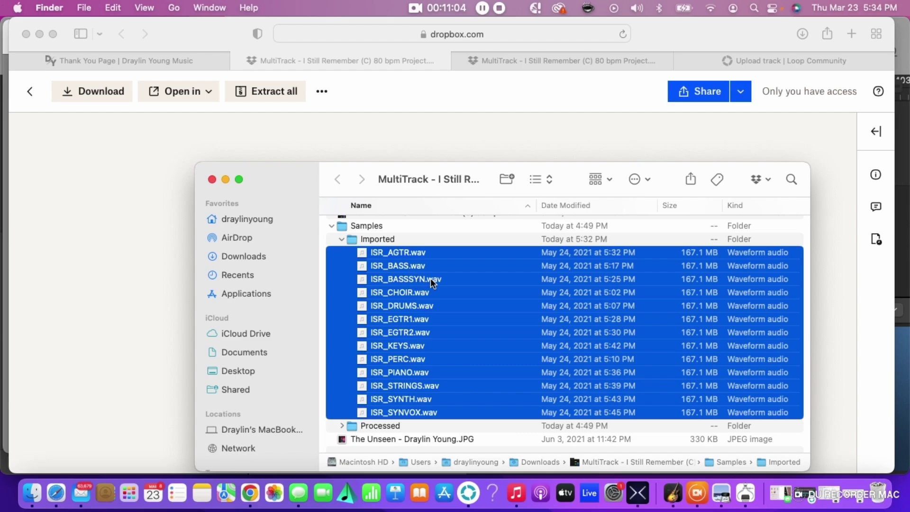
right_click(474, 304)
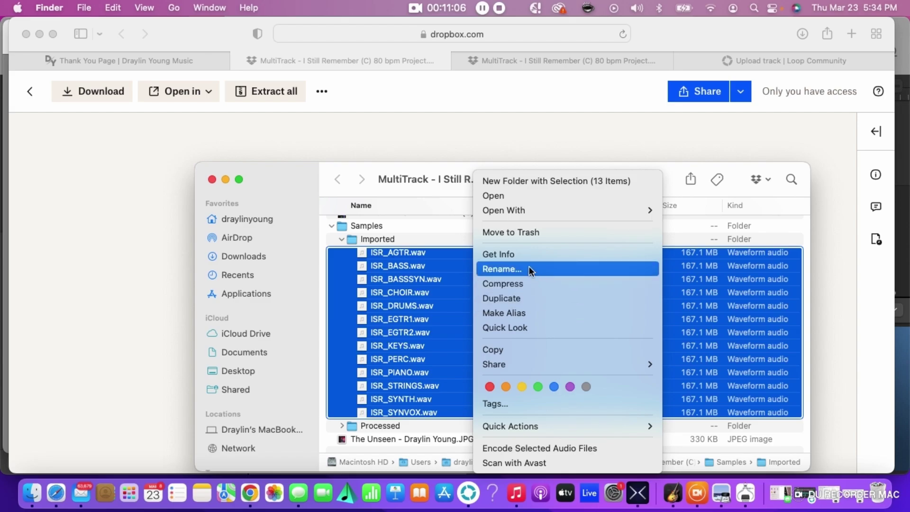
click(524, 284)
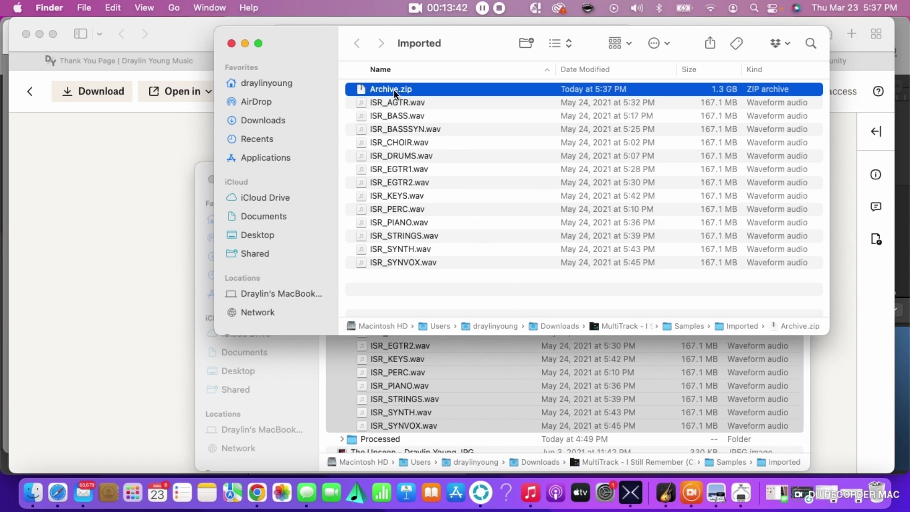
- Rename Archive.zip in the Imported folder as "i still remember(c)80.zip"
key(Return)
key(BackSpace)
text(i still remember)
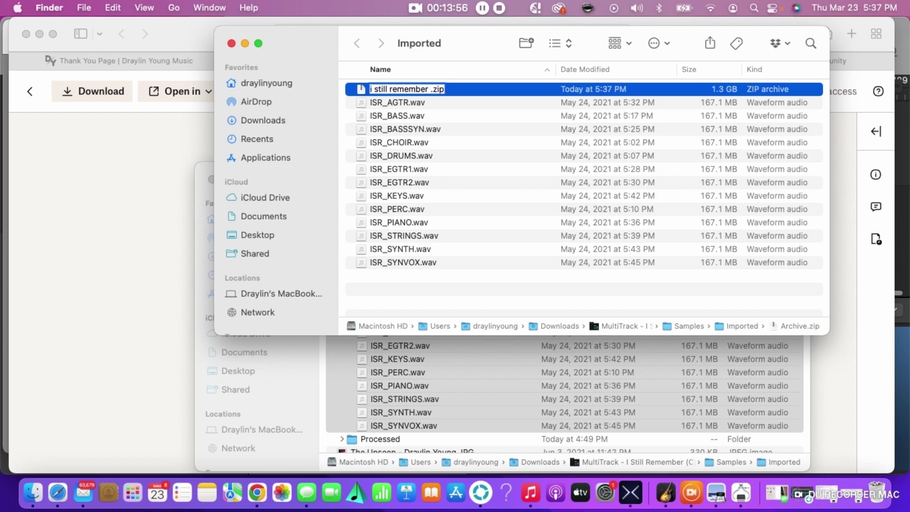
text((c) 8-)
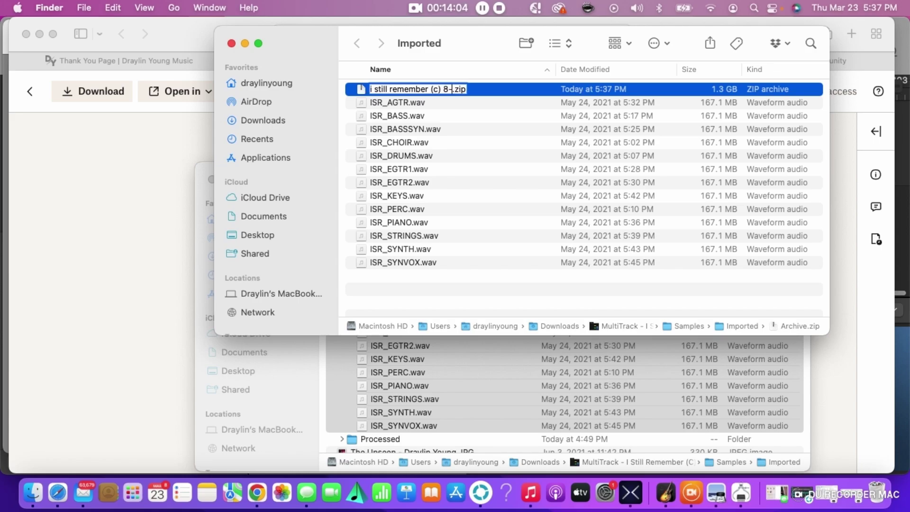
key(BackSpace)
text(0)
key(Left)
key(Left)
key(BackSpace)
key(Left)
key(Left)
key(Left)
key(BackSpace)
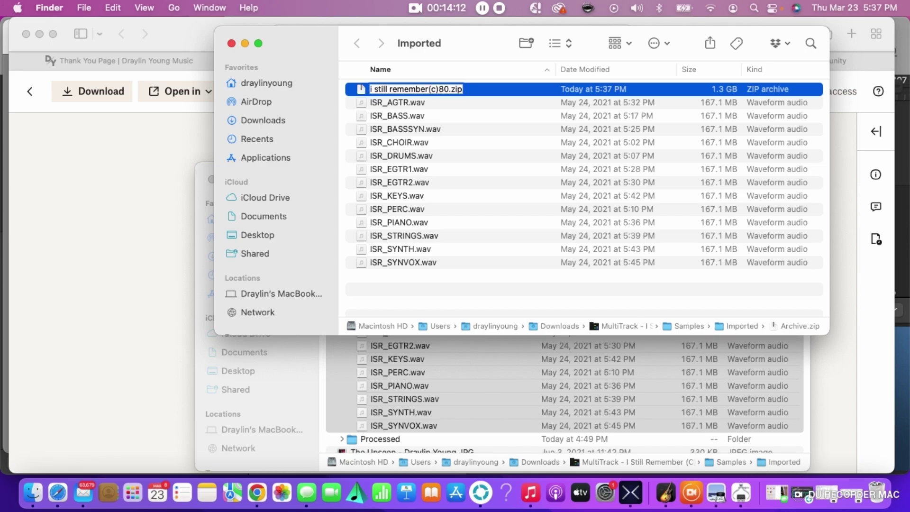
key(Return)
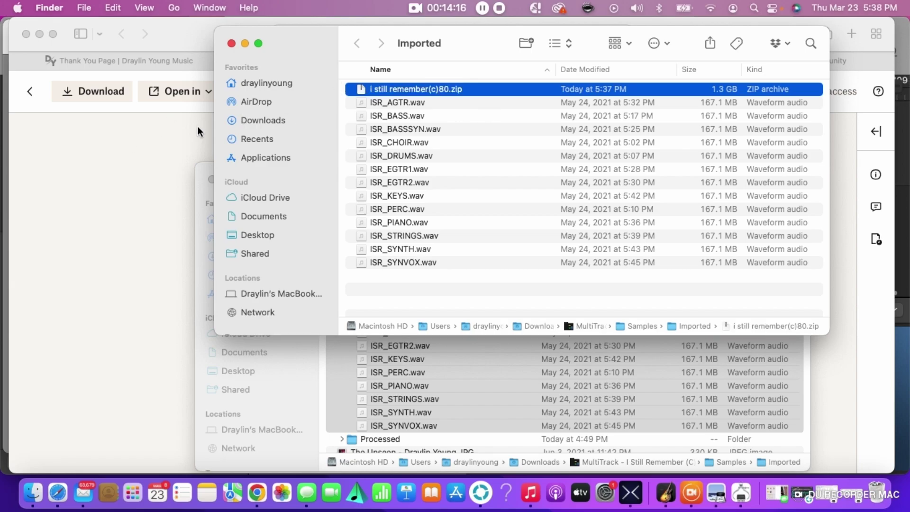
- Move the Imported window aside and close the MultiTrack project's Finder window behind it
drag(314, 36, 452, 212)
click(286, 192)
click(211, 179)
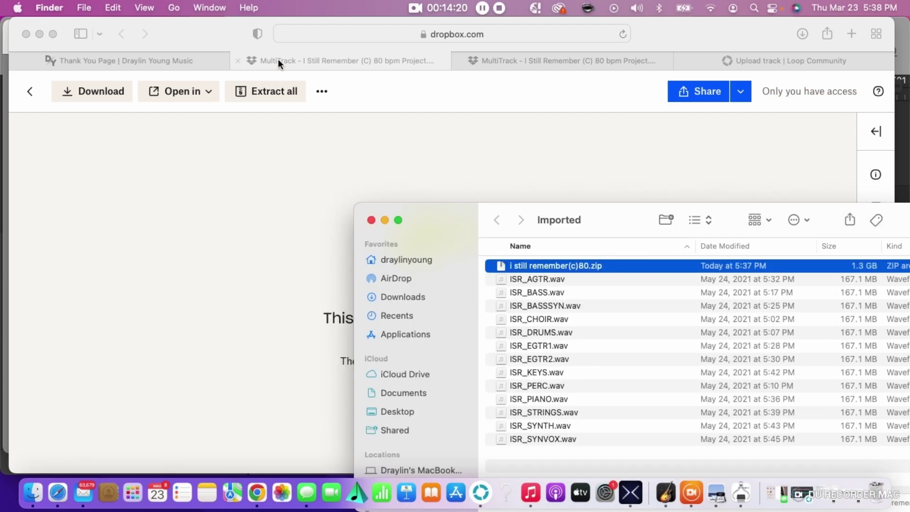
- Upload i still remember(c)80.zip from the Imported folder to the Loop Community track upload page in Safari and minimize the Finder window
click(713, 56)
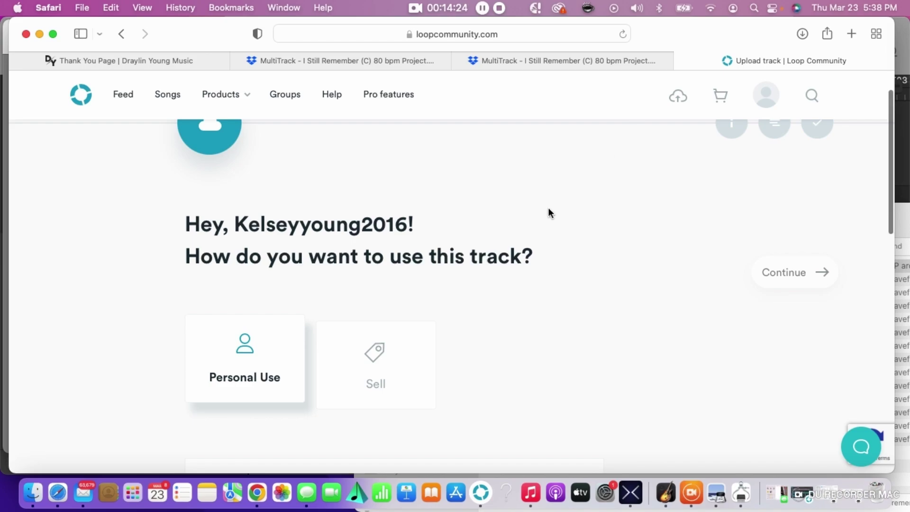
scroll(549, 212, down, 2)
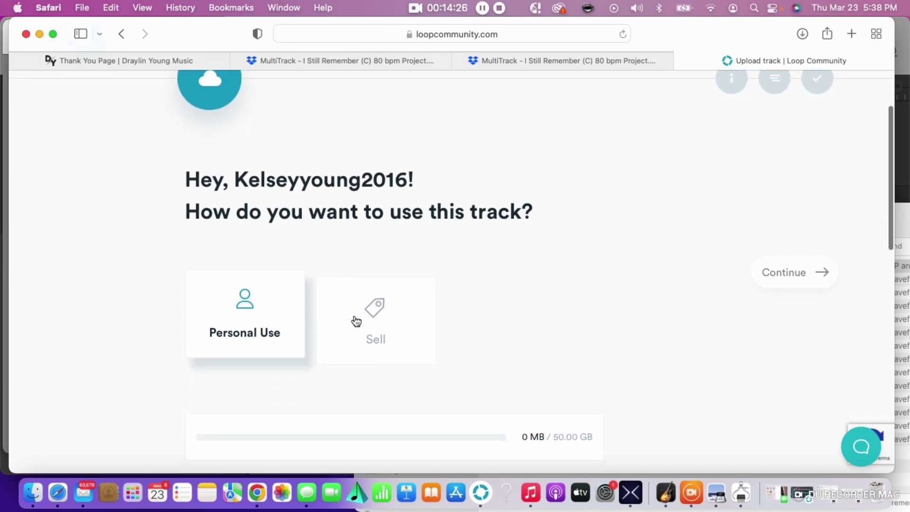
scroll(400, 335, down, 8)
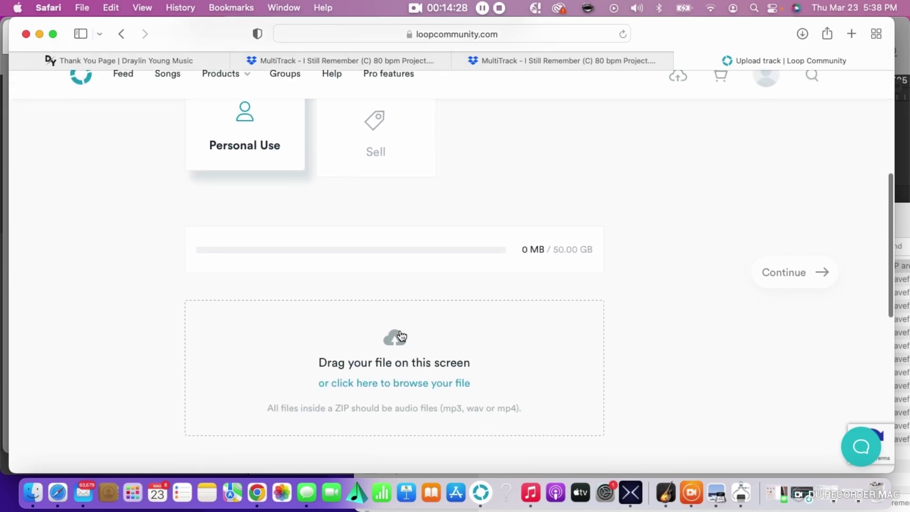
scroll(400, 335, down, 1)
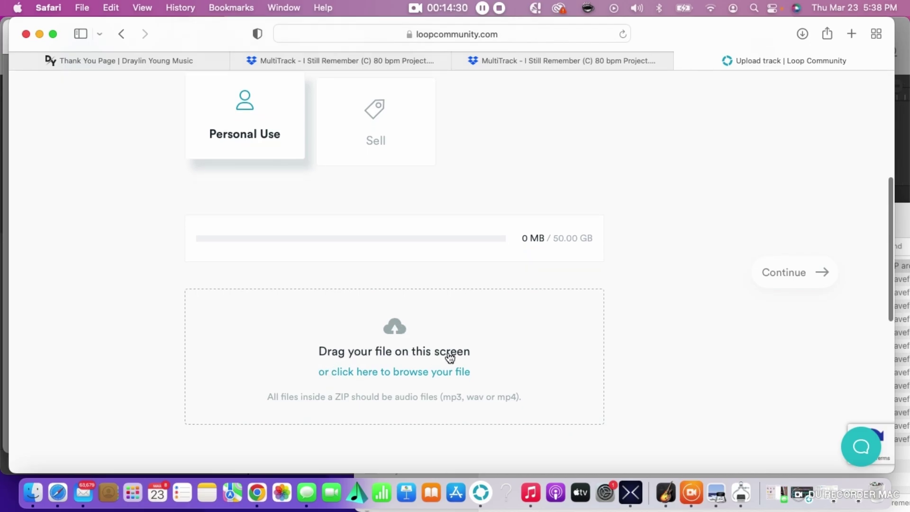
click(904, 221)
drag(430, 221, 558, 67)
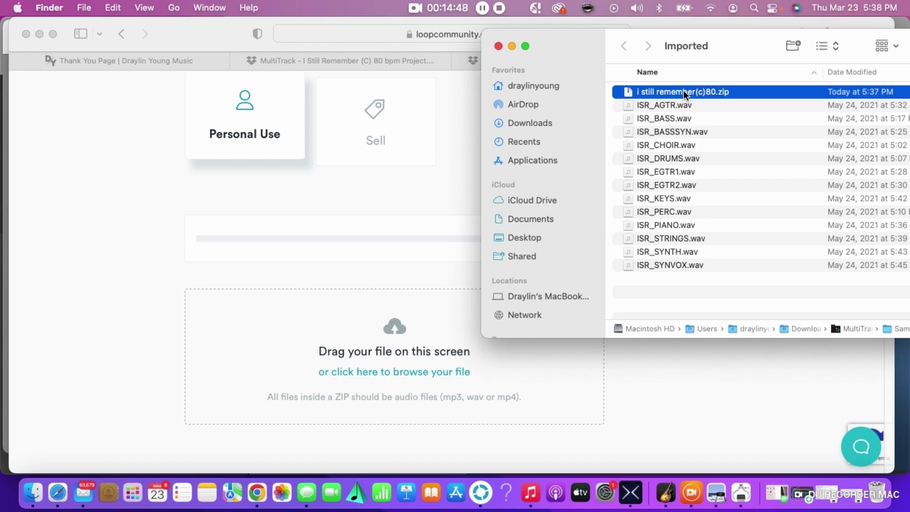
drag(684, 94, 429, 331)
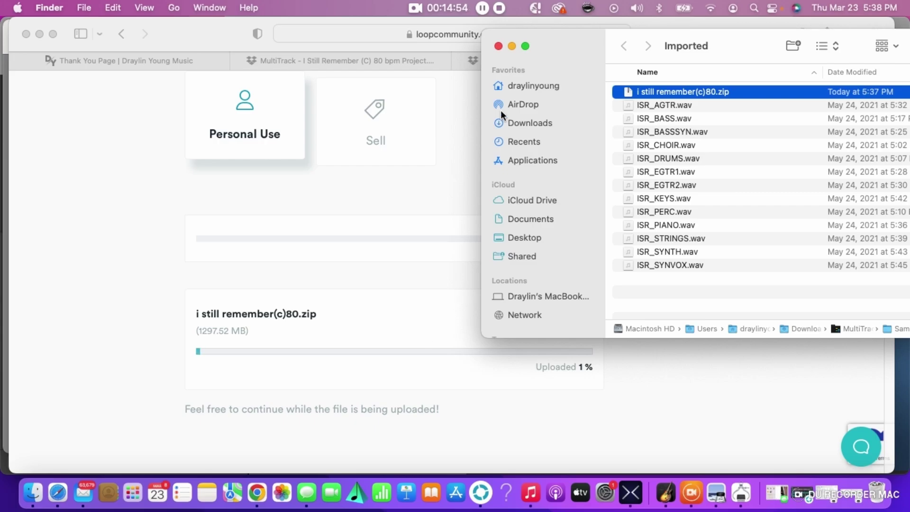
click(512, 47)
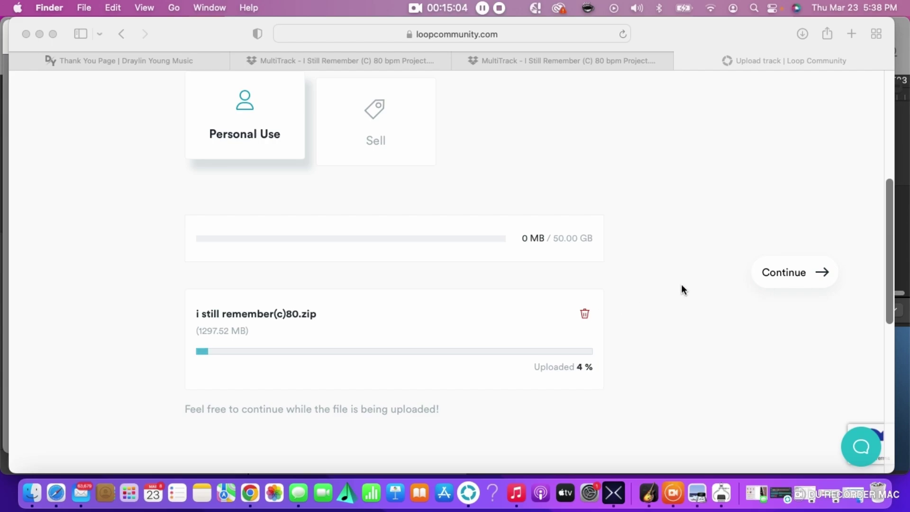
- Continue to the track information form and enter "I Still Remember" as the song name
click(782, 274)
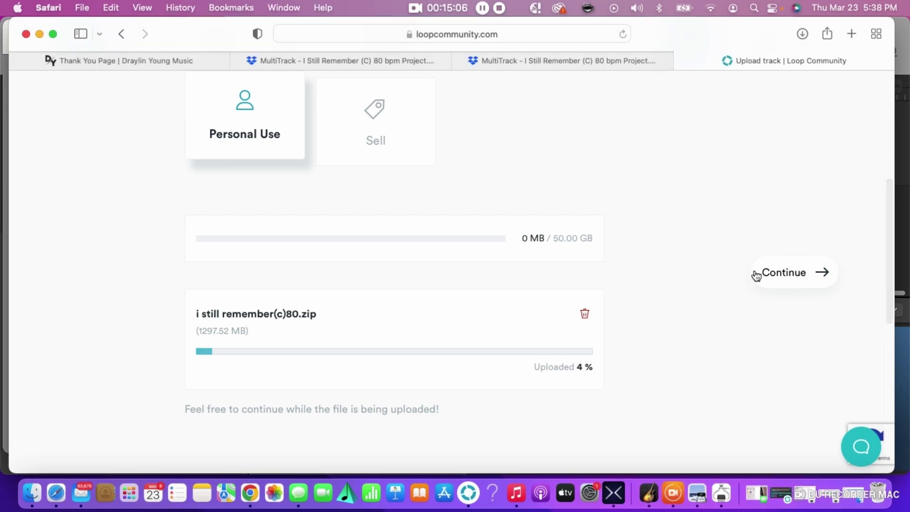
click(777, 274)
scroll(531, 238, down, 3)
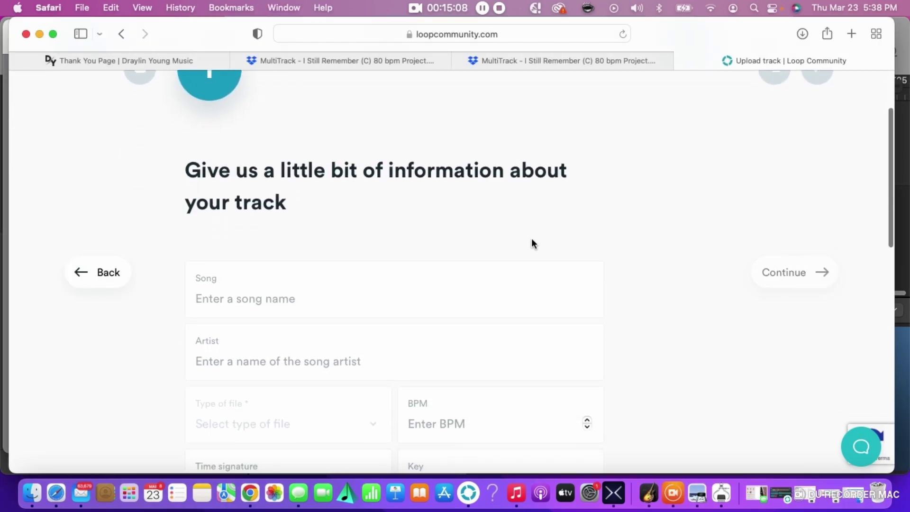
click(278, 241)
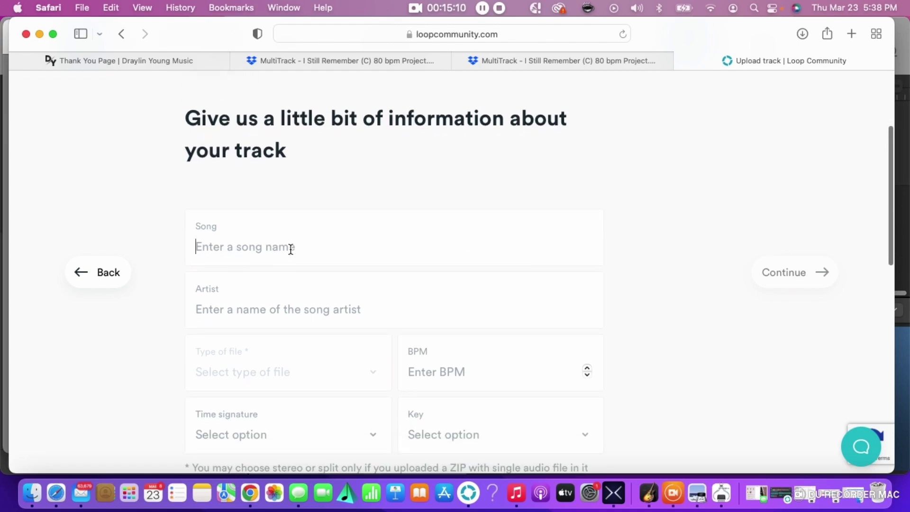
text(I ST)
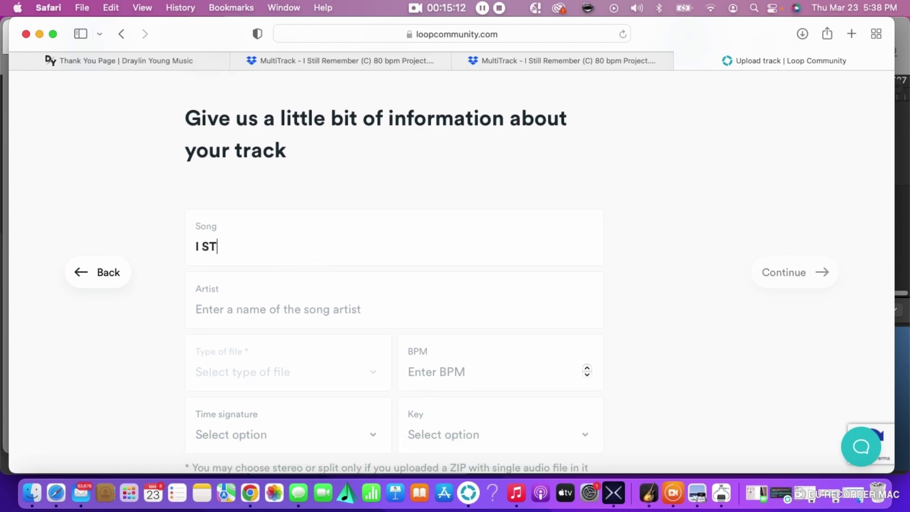
key(BackSpace)
key(BackSpace)
text(Still Remember)
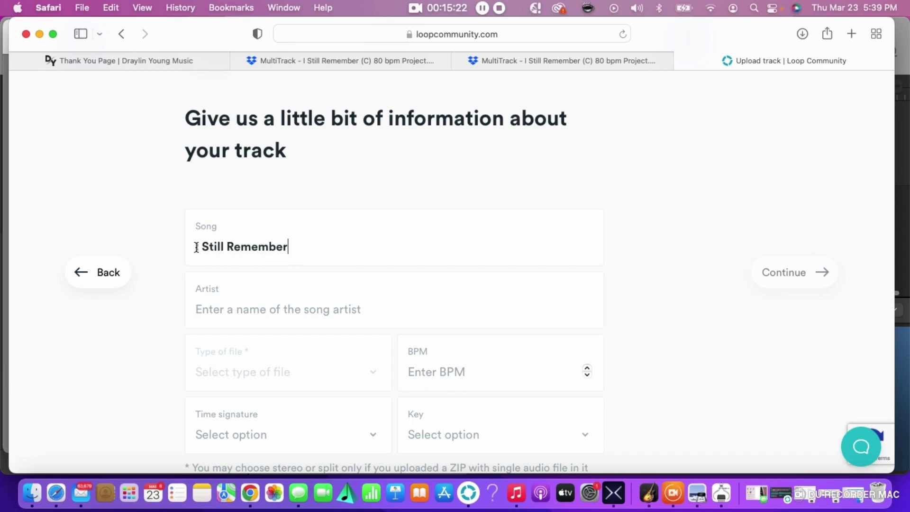
- Fill in the artist's name and set the track's BPM to 80
scroll(329, 245, down, 1)
click(402, 274)
text(Drayli)
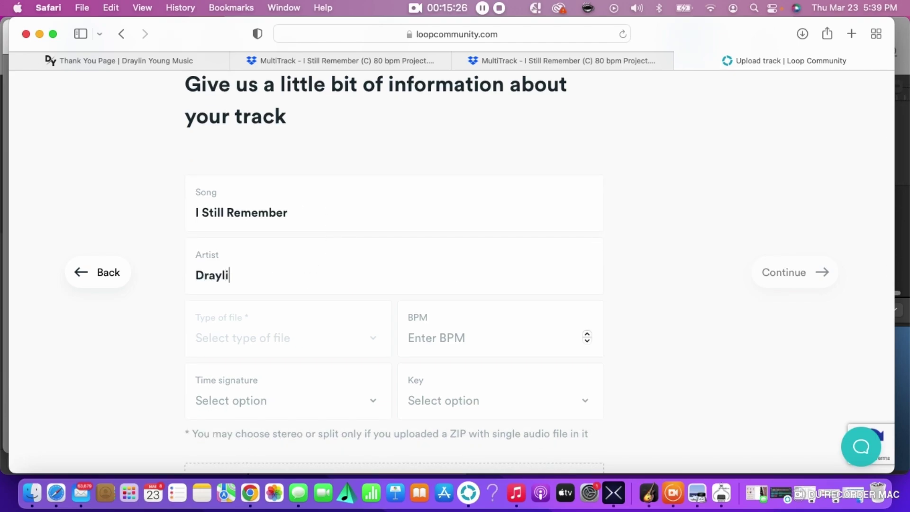
text(n Young)
scroll(405, 281, down, 1)
click(469, 308)
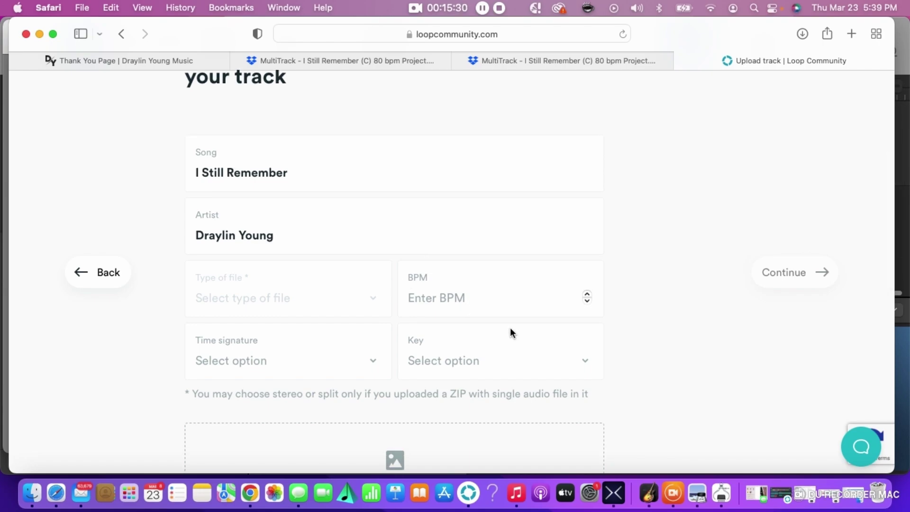
text(80)
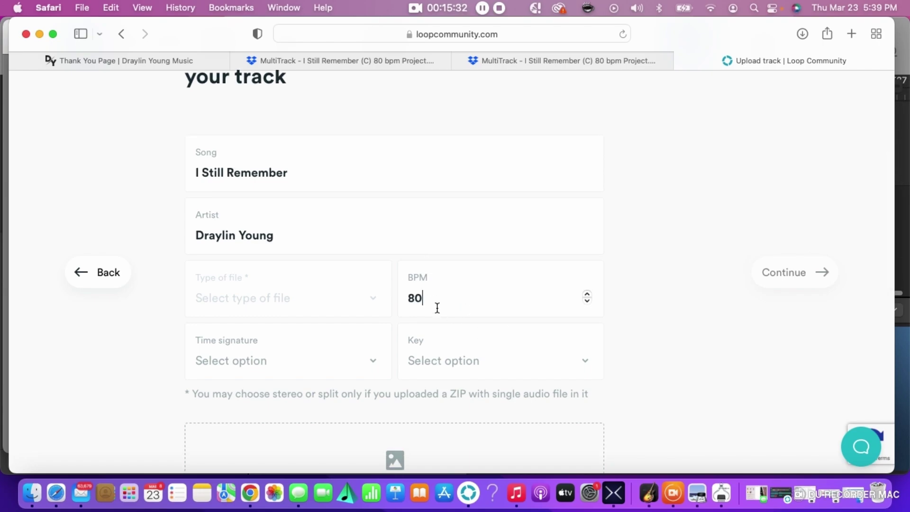
- Set the track's time signature to 4/4 and its key to C
scroll(437, 308, down, 5)
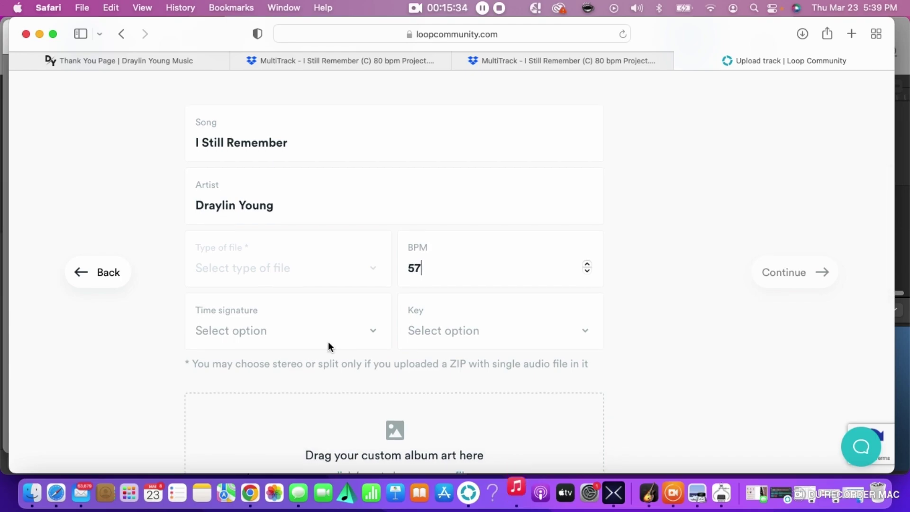
click(290, 334)
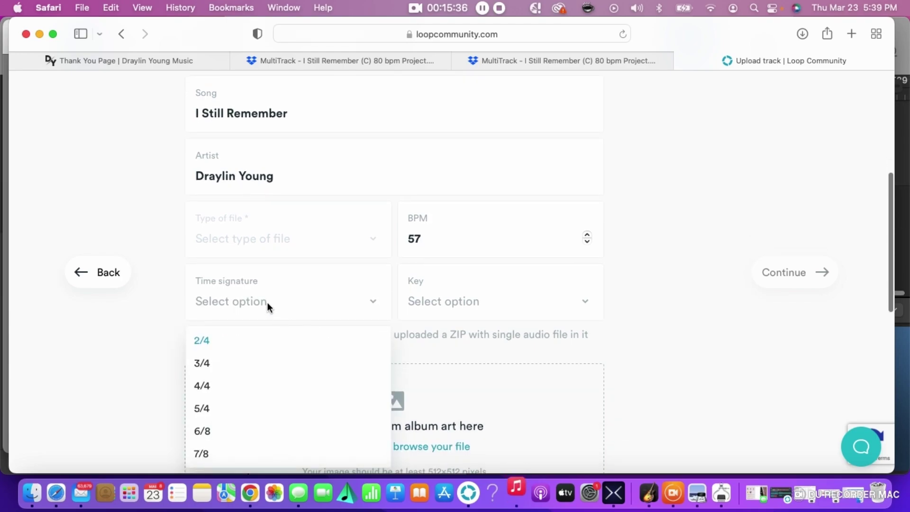
click(203, 388)
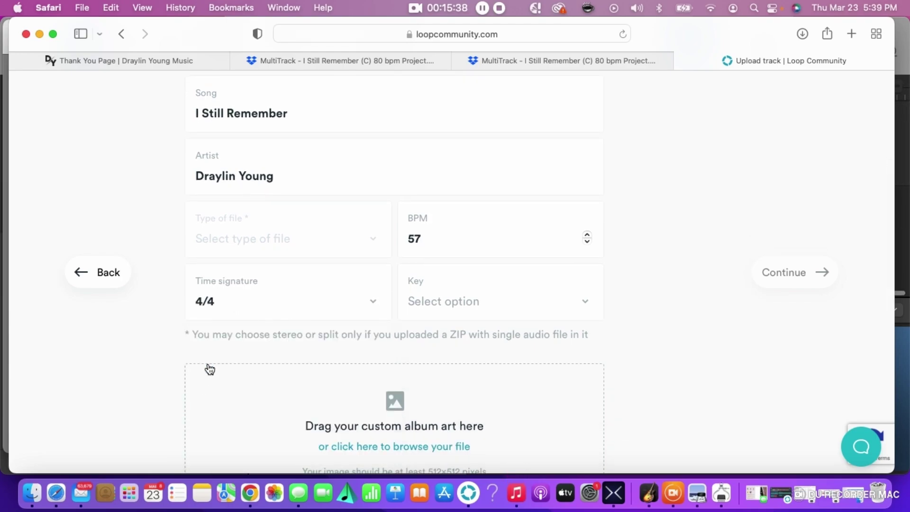
click(553, 309)
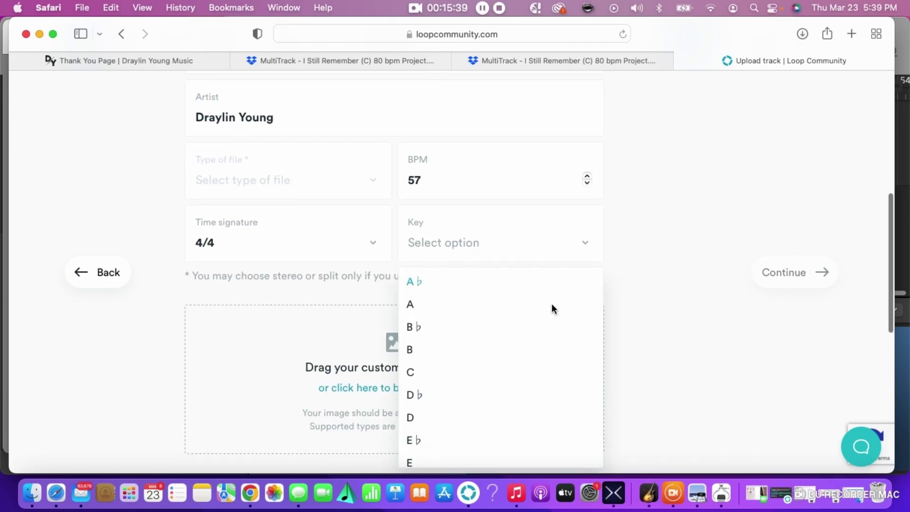
click(413, 372)
- Open the downloaded "MultiTrack - I Still Remember (C) 80 bpm Project" folder in Finder and collapse its Samples folder
scroll(511, 287, down, 2)
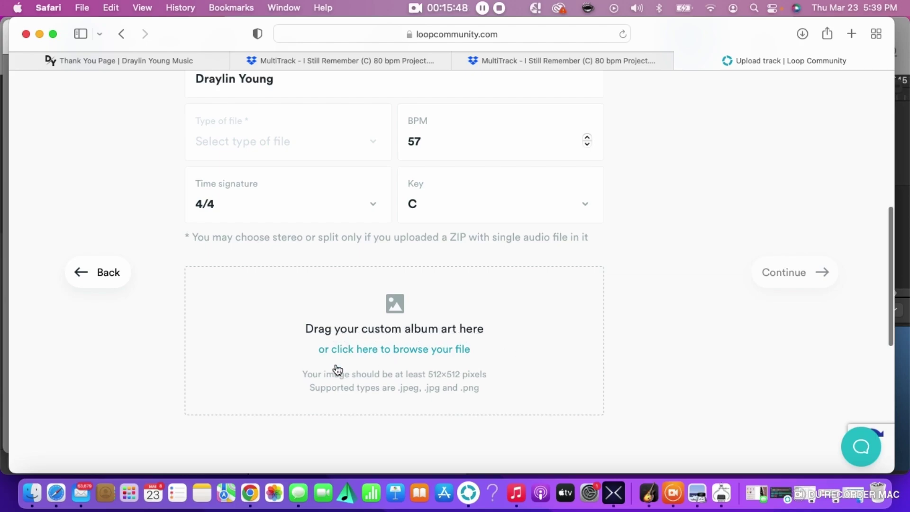
key(ctrl+Up)
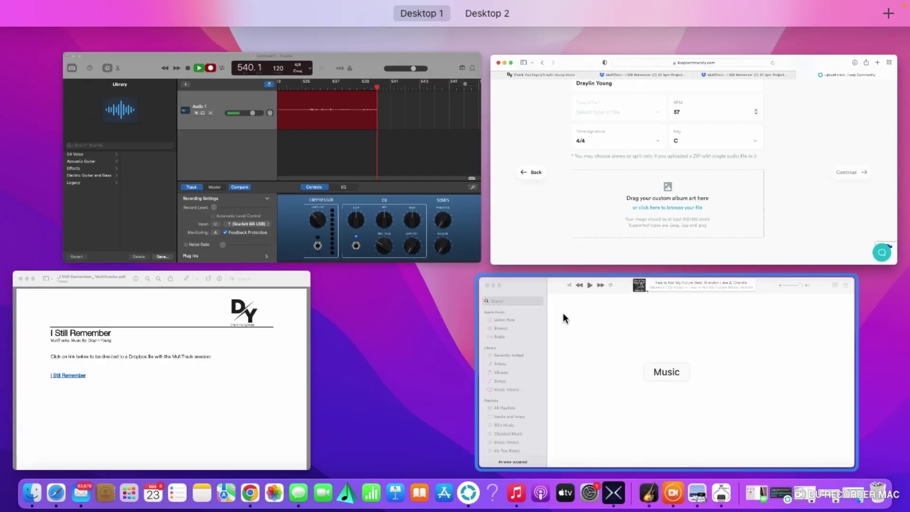
click(591, 146)
click(802, 35)
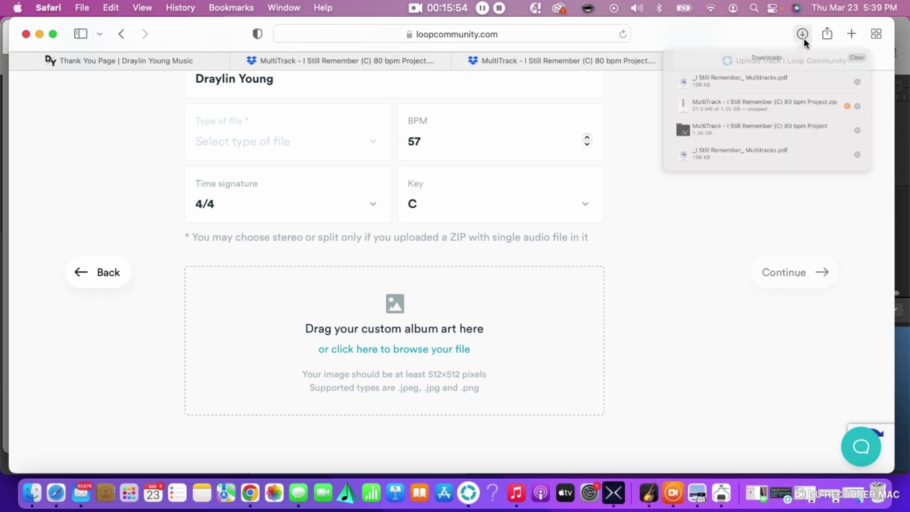
double_click(709, 163)
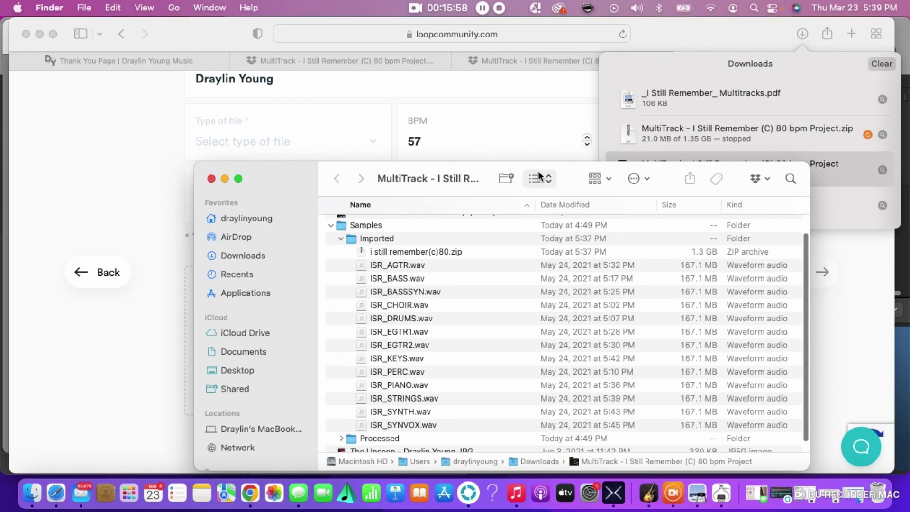
click(331, 225)
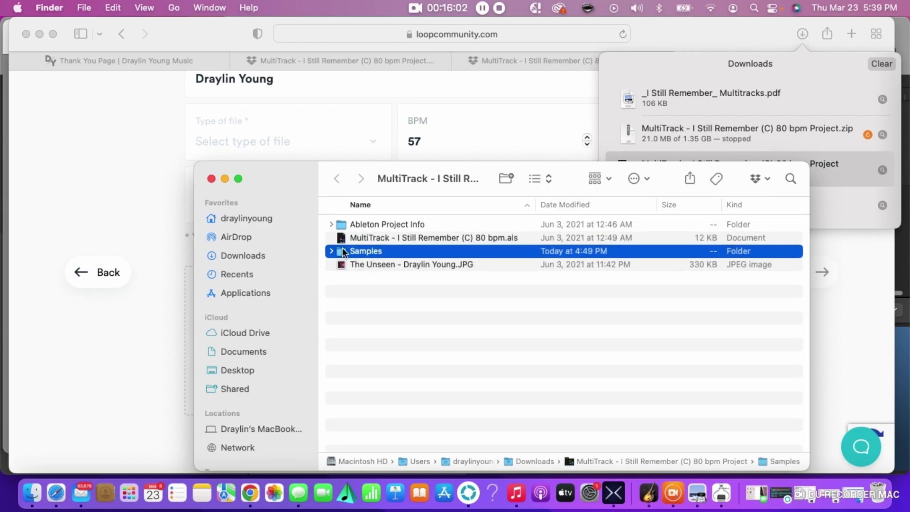
- Add "The Unseen" JPG from the project folder as the track's custom album art and minimize the Finder window
drag(270, 182, 472, 253)
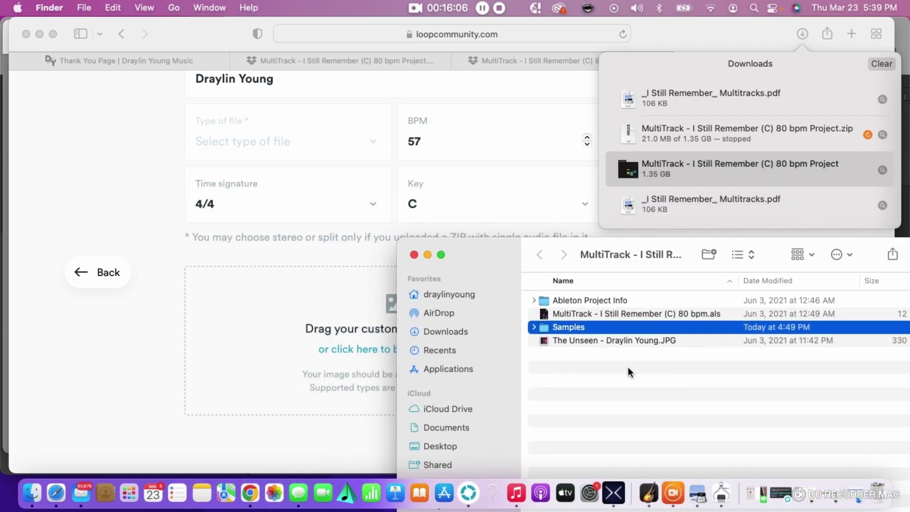
drag(630, 336, 314, 374)
click(427, 254)
scroll(461, 249, down, 3)
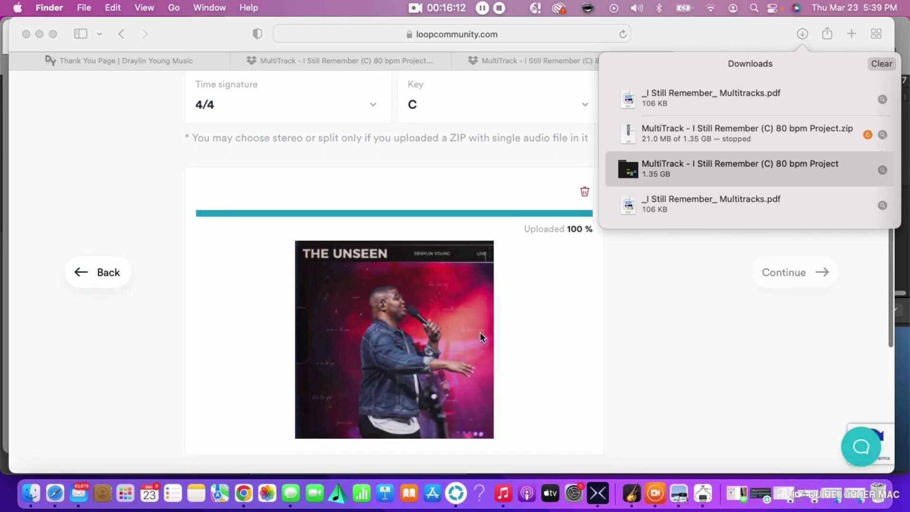
- Set the track's BPM to 80 in the track information form
scroll(478, 327, up, 1)
scroll(484, 331, up, 5)
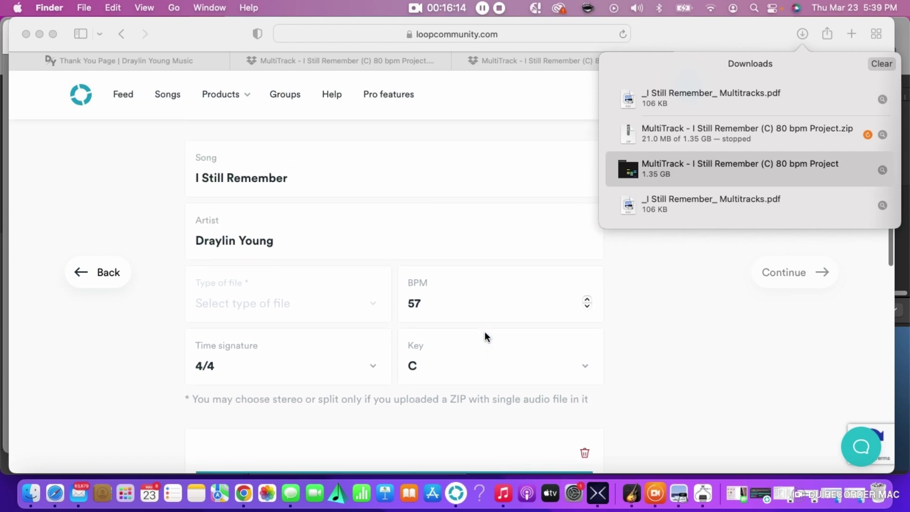
double_click(427, 305)
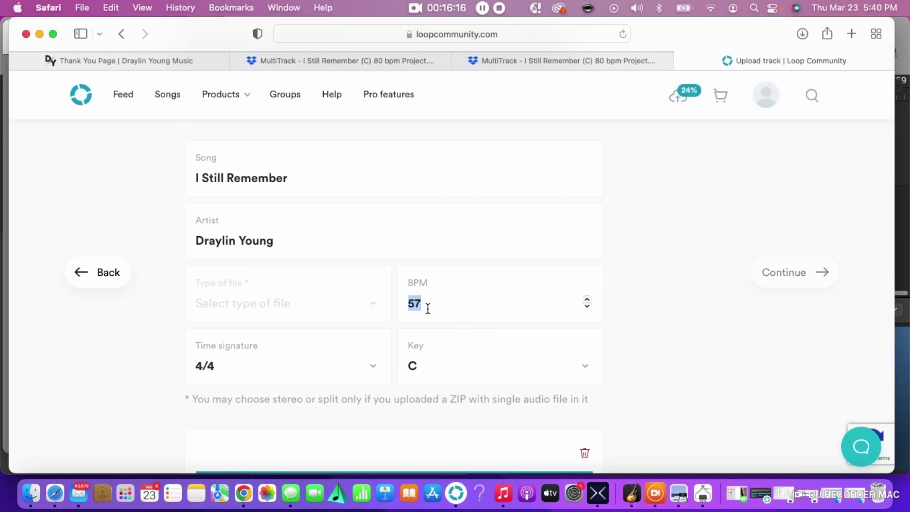
text(80)
click(129, 278)
- Review the completed track information and album art, and continue to the page for matching files with the track list
scroll(410, 275, down, 5)
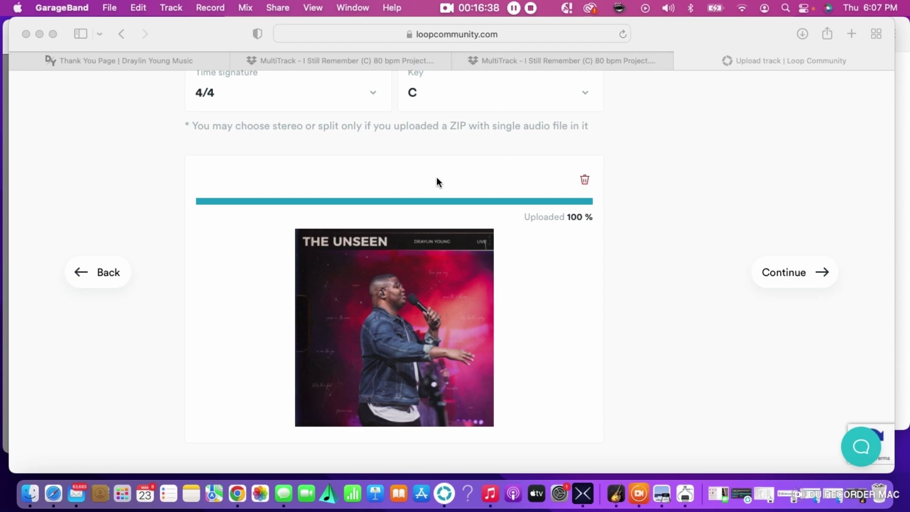
scroll(474, 166, up, 5)
scroll(474, 161, up, 1)
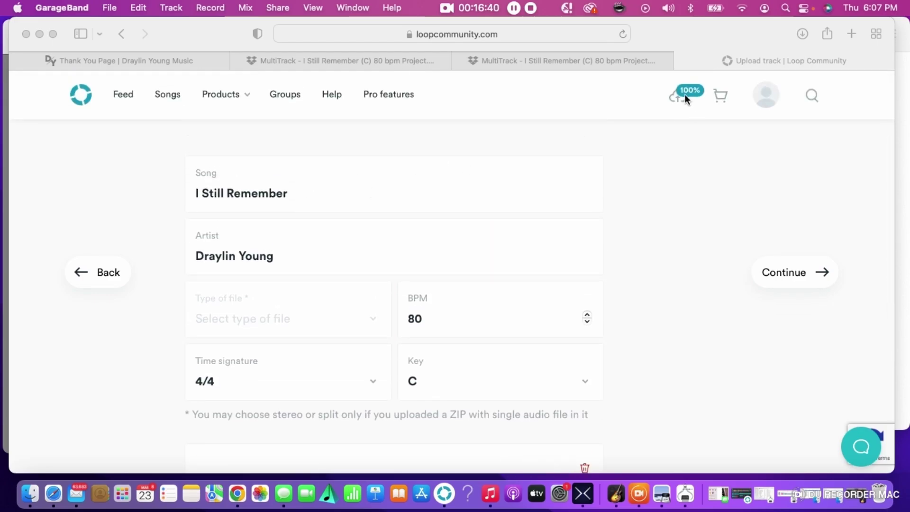
click(783, 275)
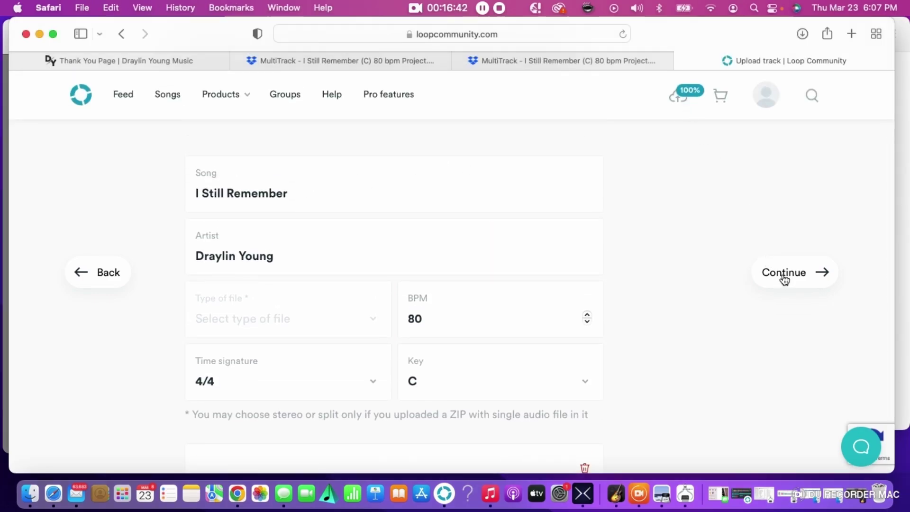
click(788, 275)
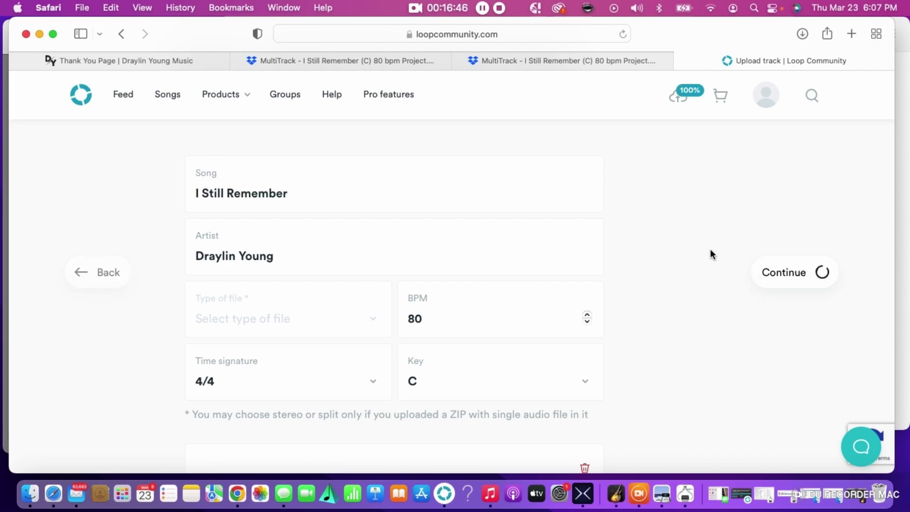
- Remove the ISR_ prefix from the isr_synvox.wav track so it is named SYNVOX
scroll(615, 220, down, 5)
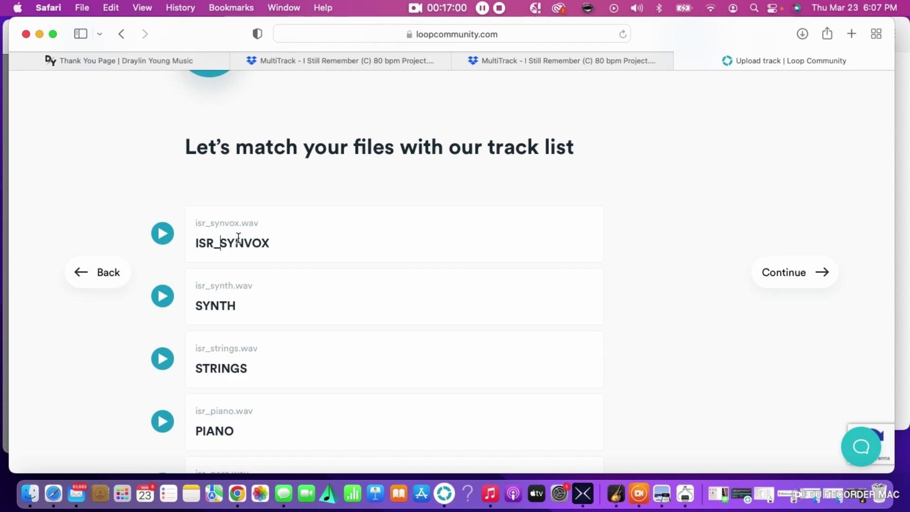
key(BackSpace)
key(BackSpace)
key(BackSpace)
key(BackSpace)
scroll(225, 289, up, 1)
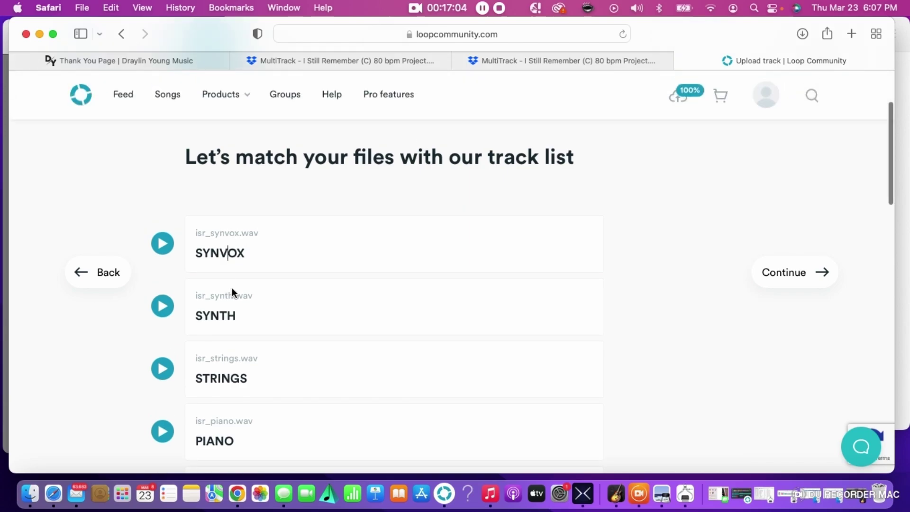
- Rename the isr_perc.wav track as PERC by removing its ISR_ prefix
click(240, 312)
scroll(256, 322, down, 5)
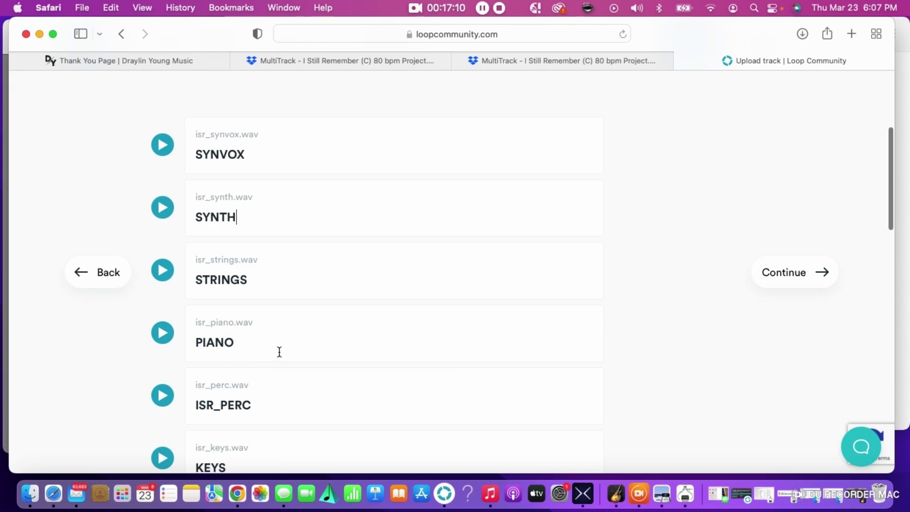
scroll(278, 351, down, 4)
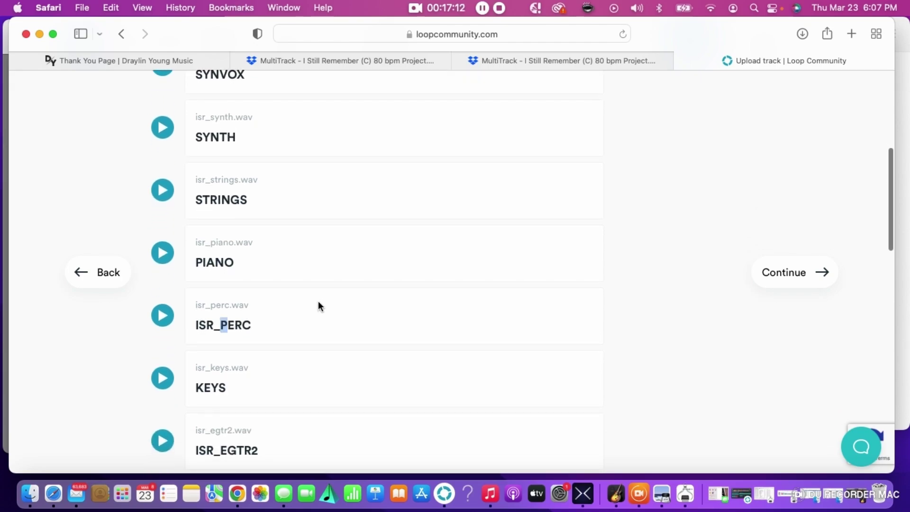
key(BackSpace)
key(BackSpace)
key(BackSpace)
key(BackSpace)
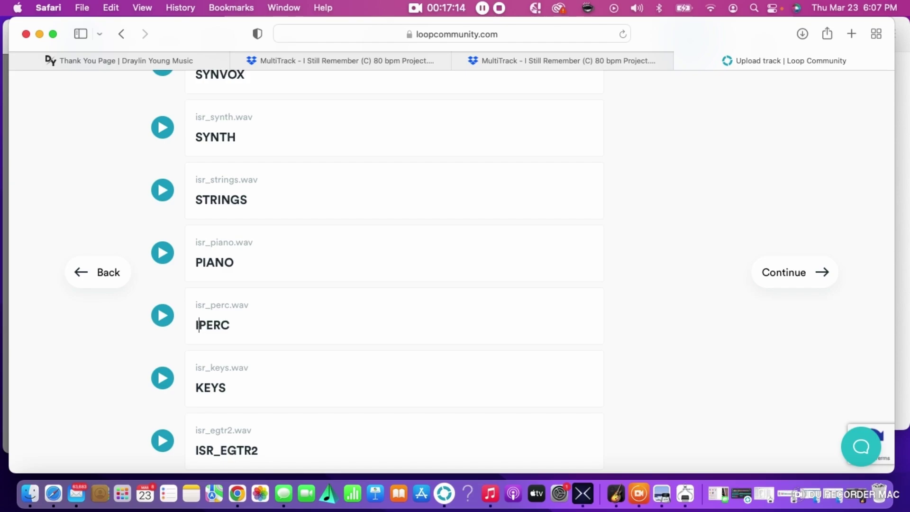
- Rename the isr_egtr2.wav track as EGTR2
scroll(268, 336, down, 5)
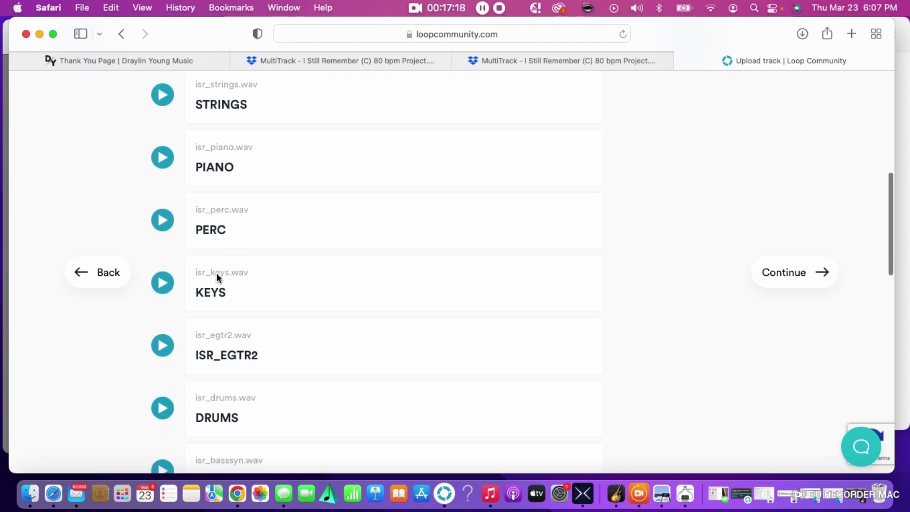
scroll(246, 302, down, 3)
click(220, 299)
key(BackSpace)
key(BackSpace)
key(BackSpace)
key(BackSpace)
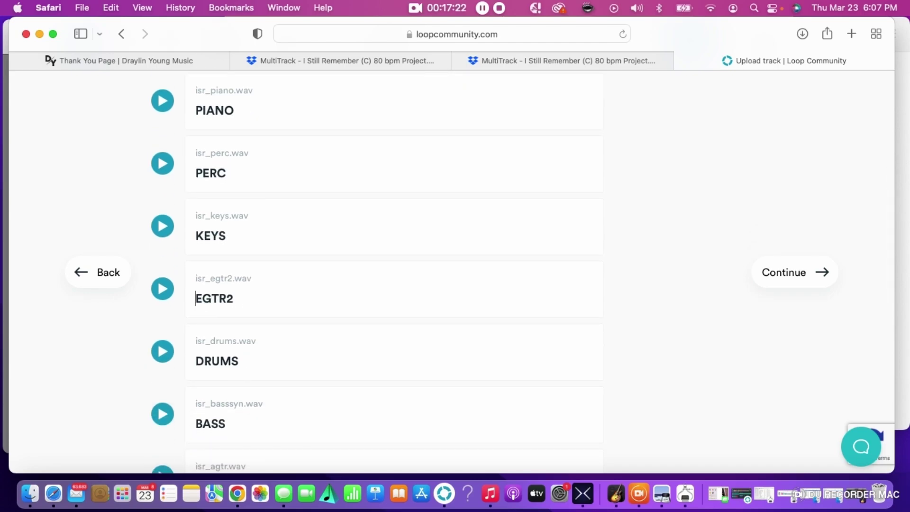
- Rename the isr_basssyn.wav track as BASSYN in capital letters
scroll(303, 308, down, 8)
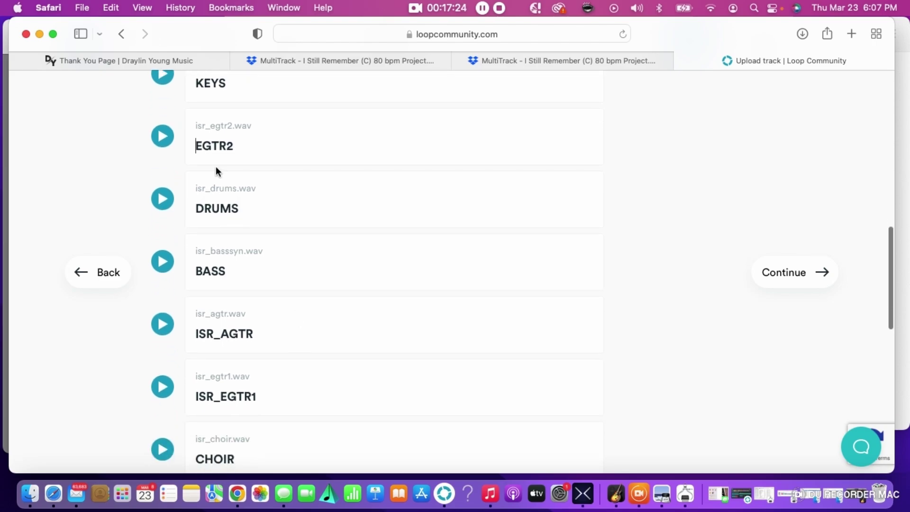
click(237, 270)
text(syn)
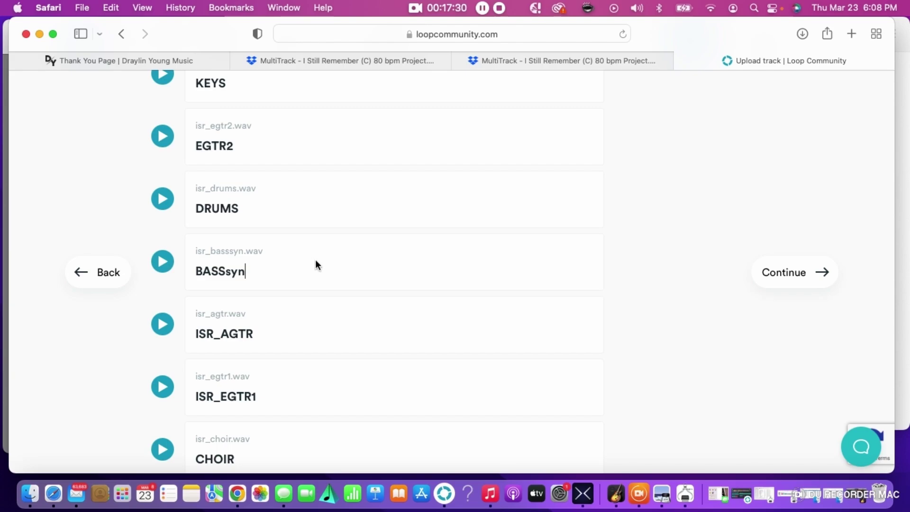
scroll(309, 262, down, 1)
key(BackSpace)
key(BackSpace)
key(BackSpace)
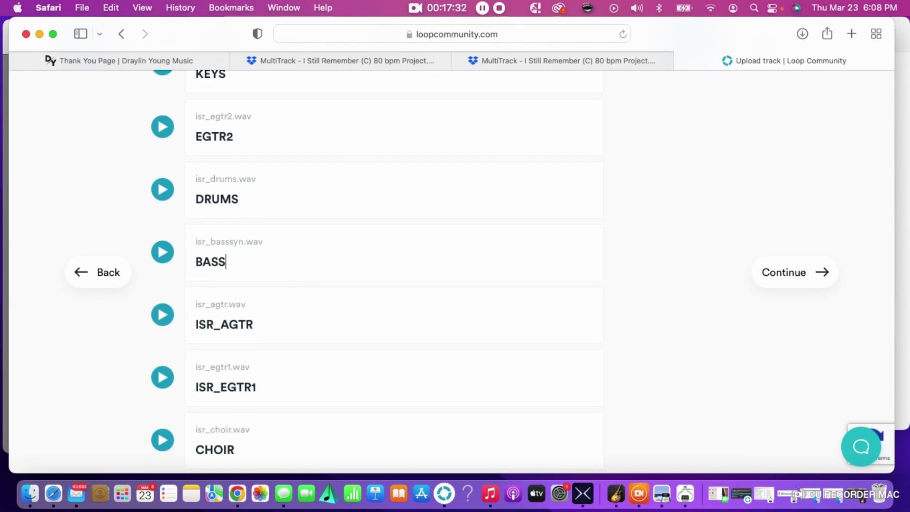
text(YN)
- Strip the ISR_ prefix from the isr_agtr.wav track's name, leaving AGTR
click(221, 322)
key(BackSpace)
key(BackSpace)
key(BackSpace)
key(BackSpace)
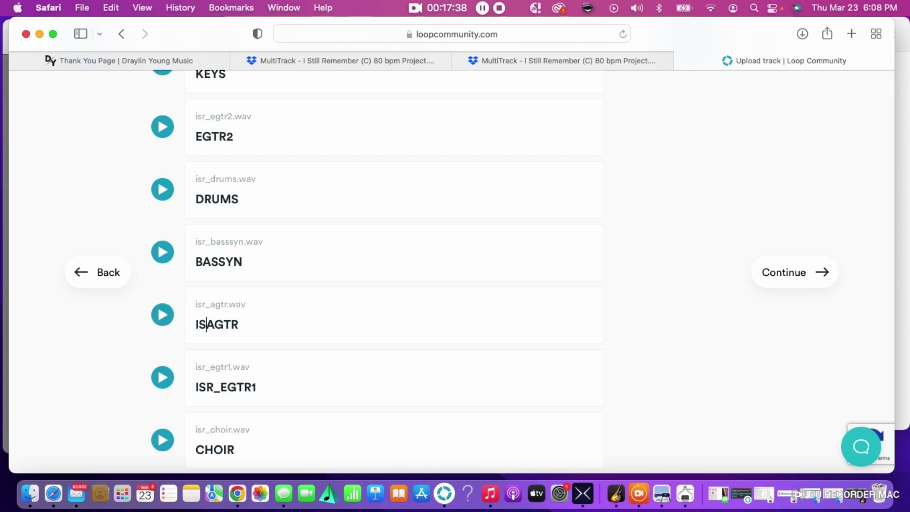
- Rename the isr_egtr1.wav track as EGTR1 without the ISR_ prefix
click(221, 385)
key(BackSpace)
key(BackSpace)
key(BackSpace)
key(BackSpace)
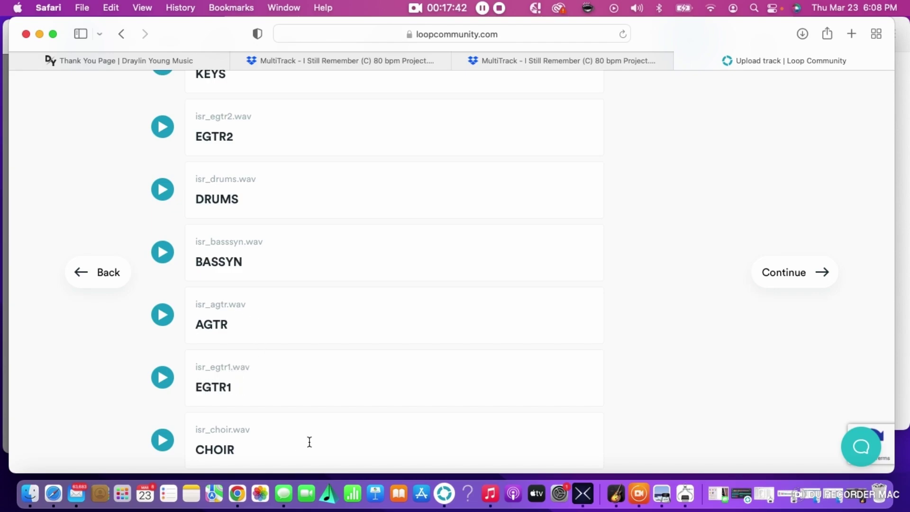
- Check the remaining track names, continue to the final upload step and submit the track
scroll(307, 442, down, 7)
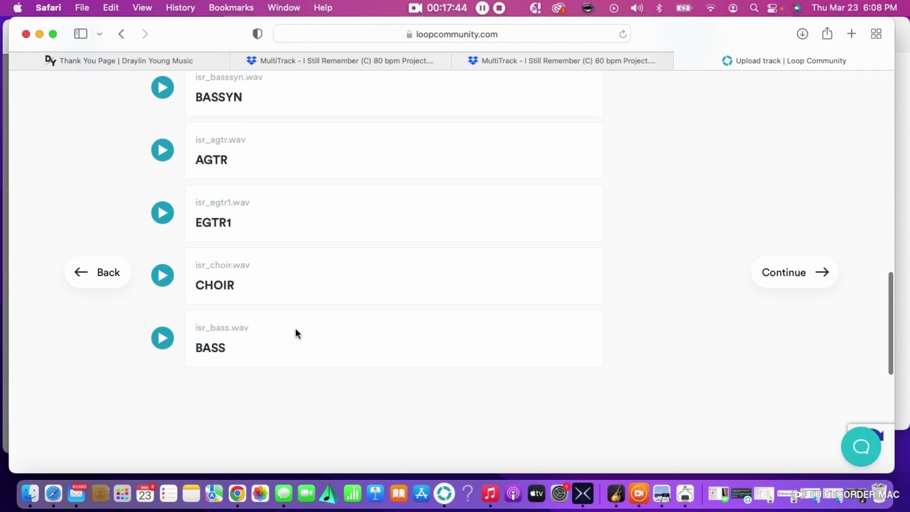
scroll(531, 268, up, 3)
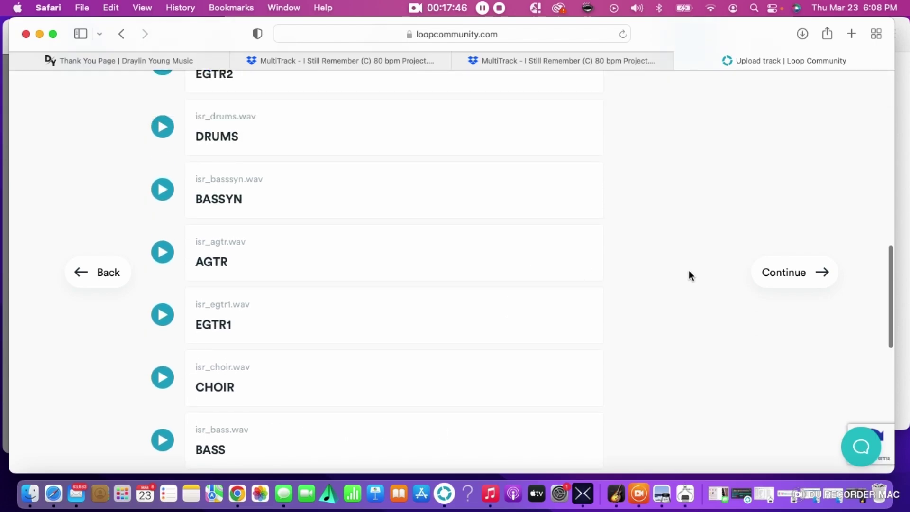
click(778, 276)
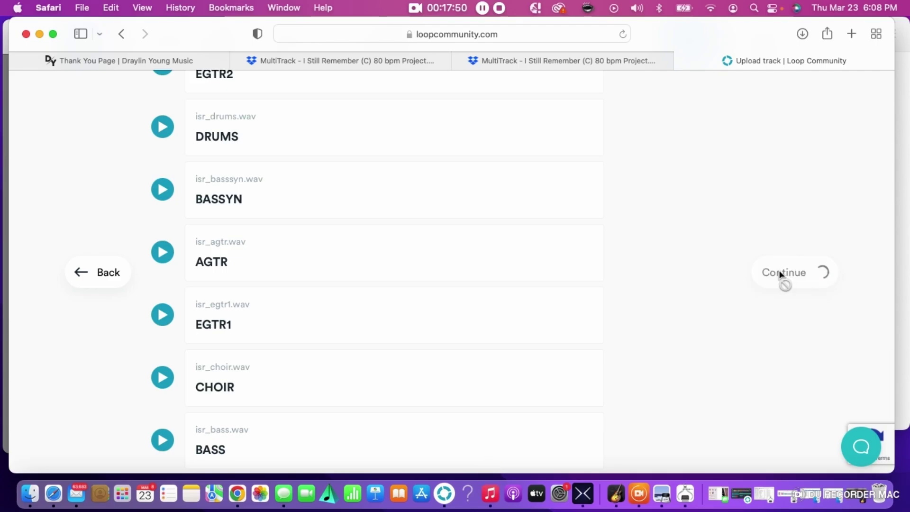
scroll(566, 267, down, 2)
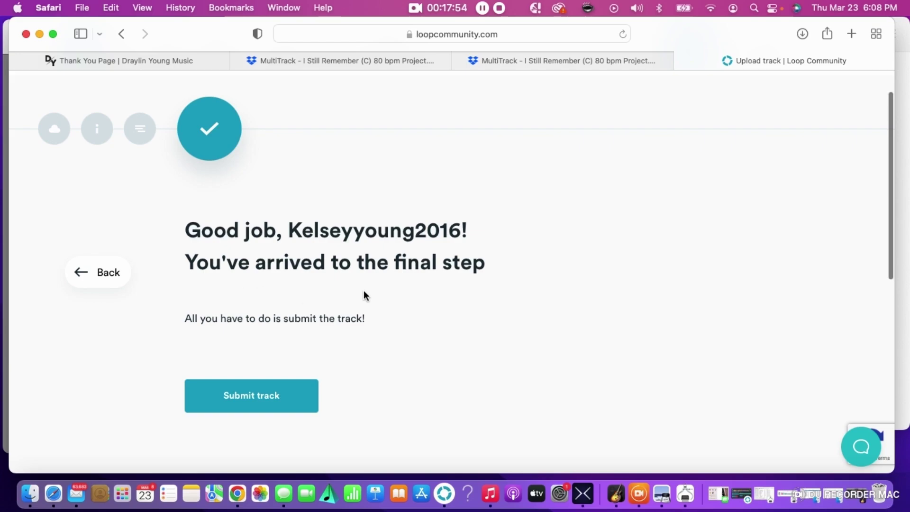
scroll(365, 292, down, 2)
click(303, 346)
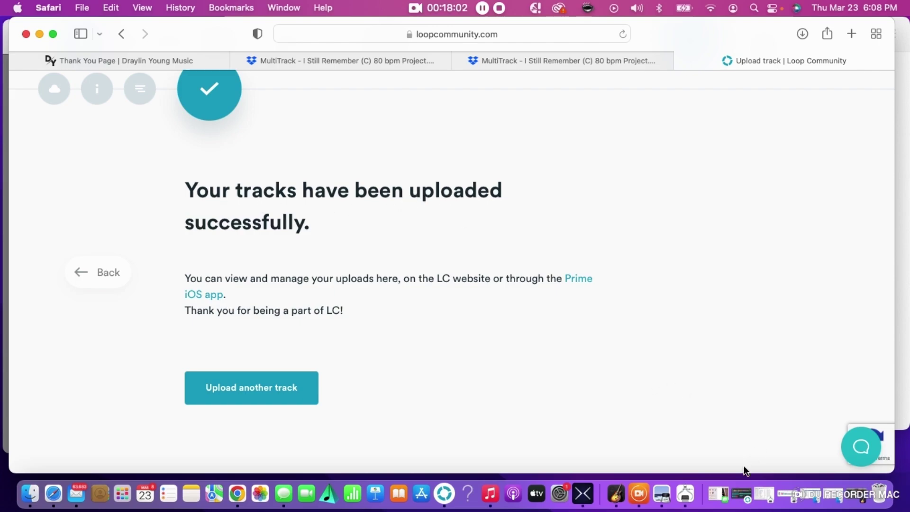
scroll(744, 467, up, 1)
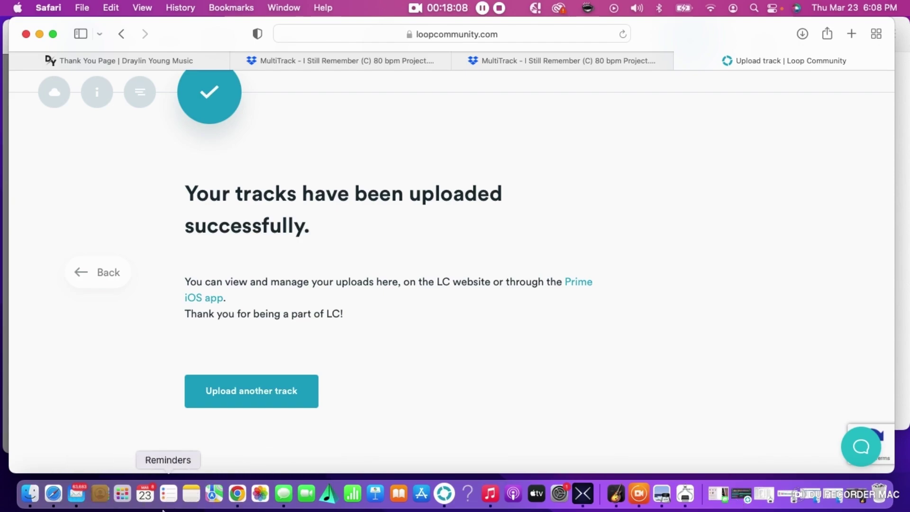
- Switch to the Prime app, search the song library for "I STILL" and add the Original version of I Still Remember to the setlist
click(443, 494)
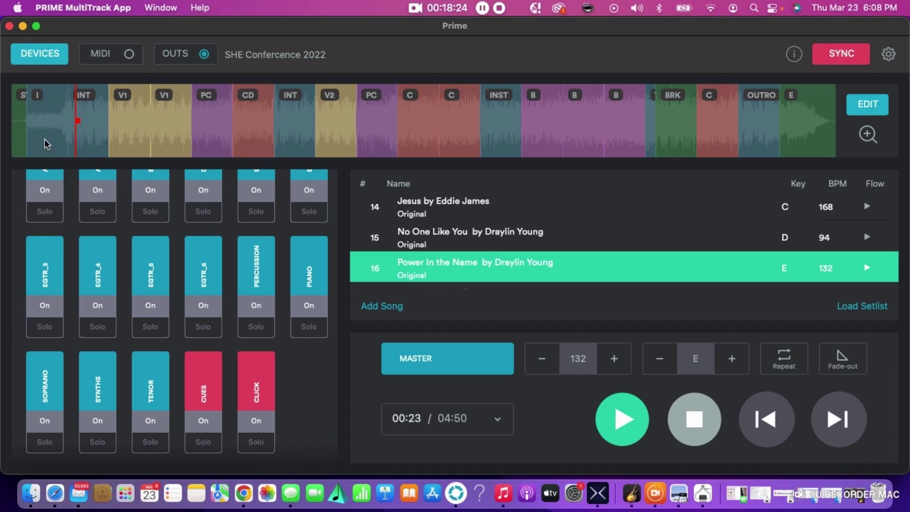
click(386, 307)
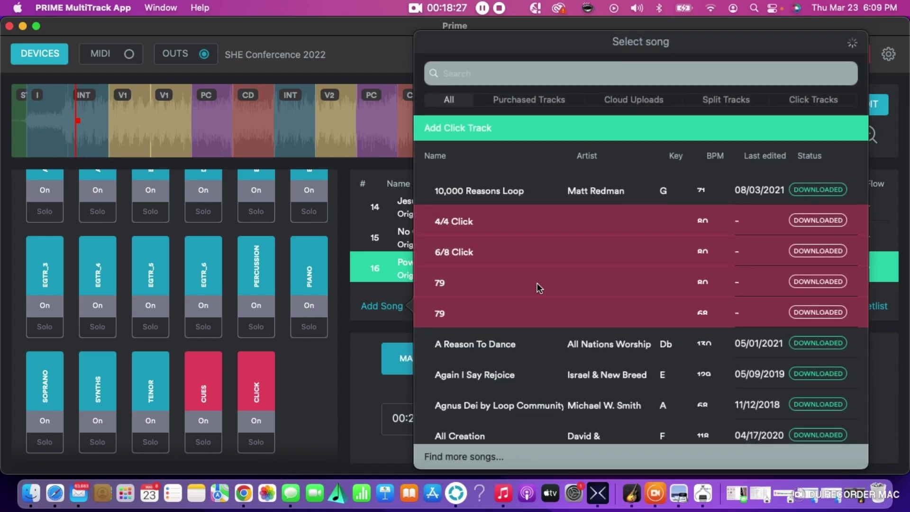
click(611, 73)
text(I STILL)
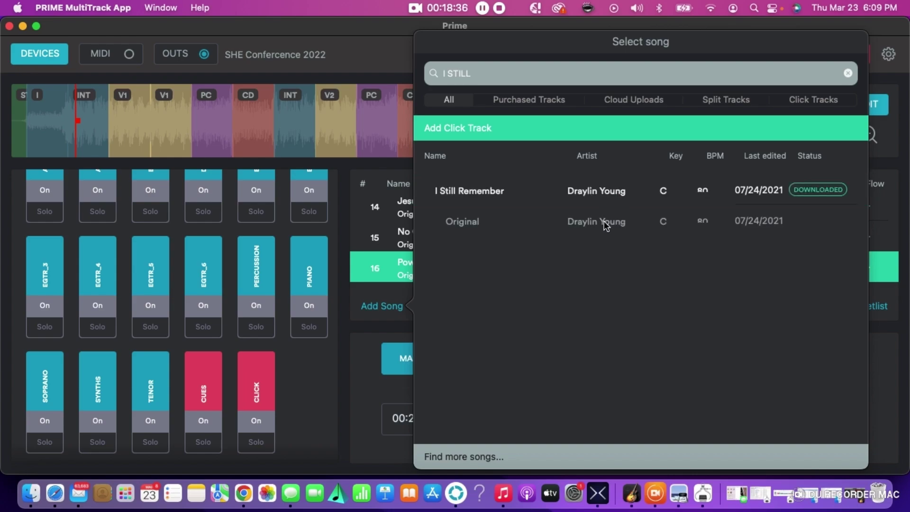
click(591, 222)
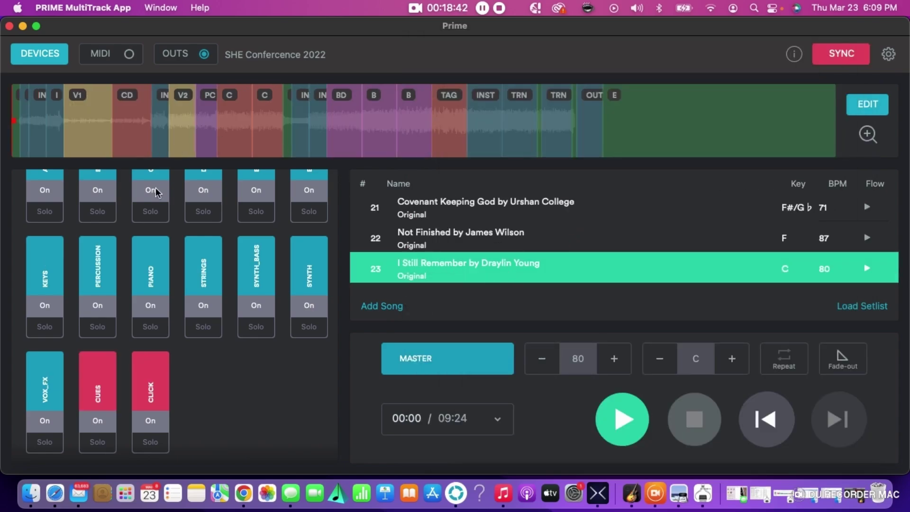
- Look through the song's tracks, and switch the CLICK and CUES tracks off and back on
scroll(128, 231, up, 3)
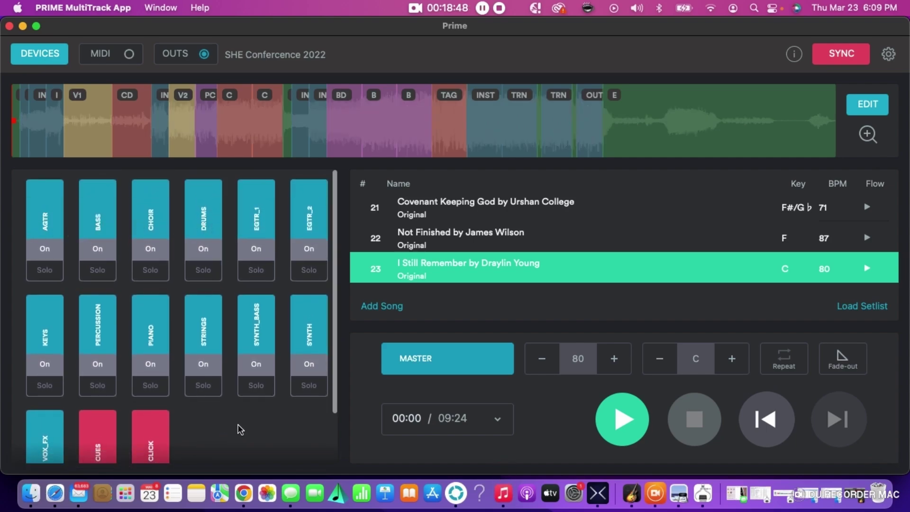
scroll(240, 428, down, 3)
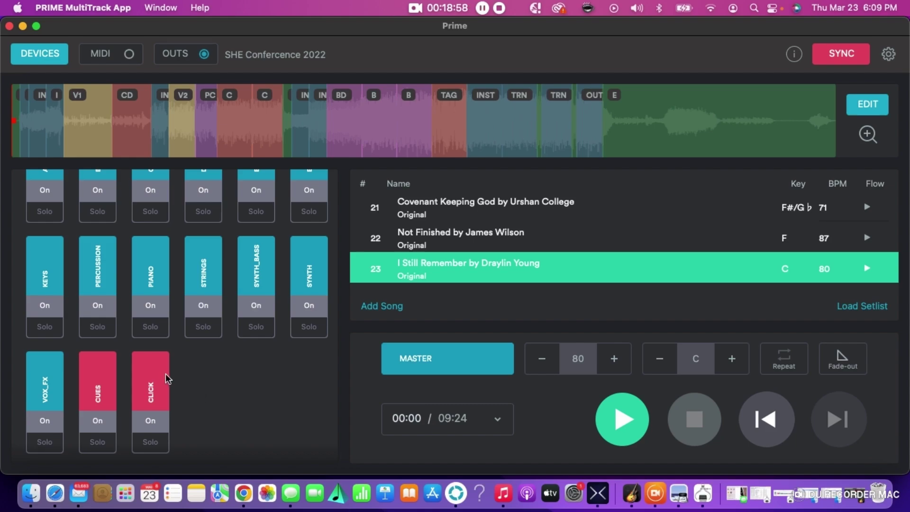
click(151, 422)
click(113, 424)
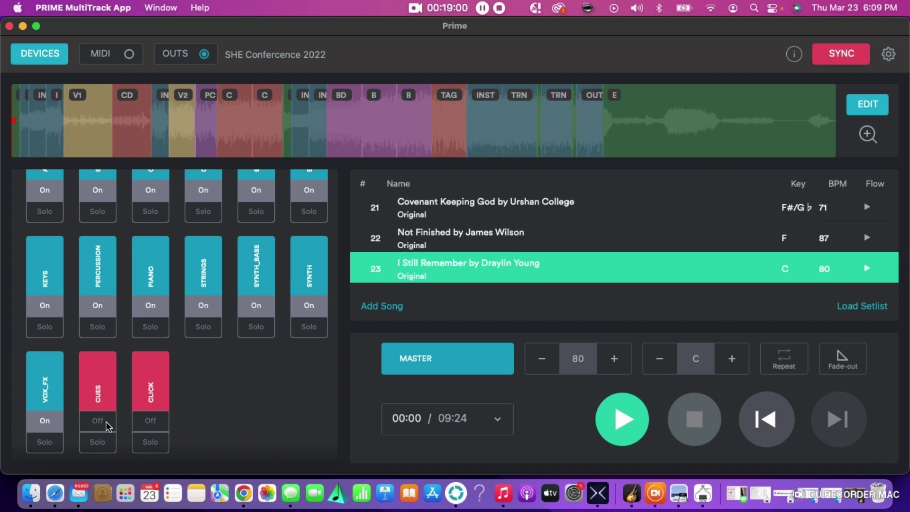
click(107, 424)
click(153, 422)
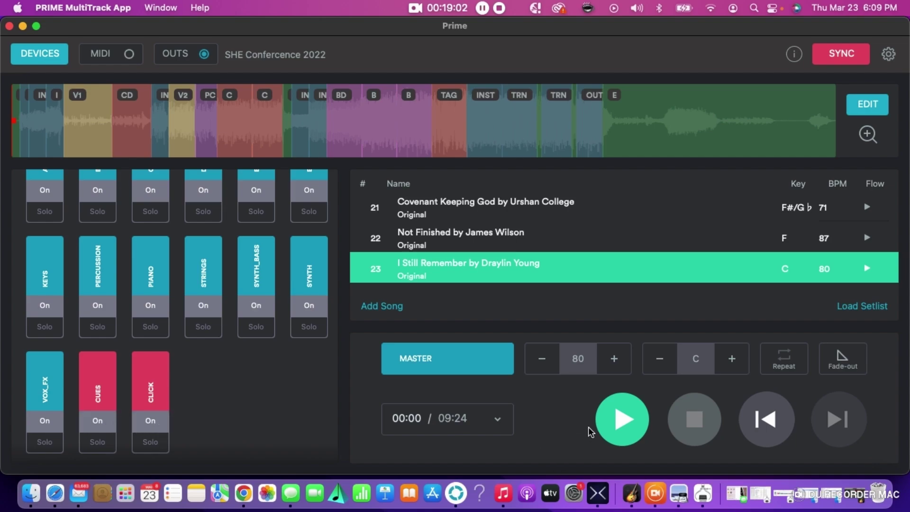
- Play I Still Remember and silence its guide tracks by lowering the CUES and CLICK volumes and switching CLICK off
click(602, 431)
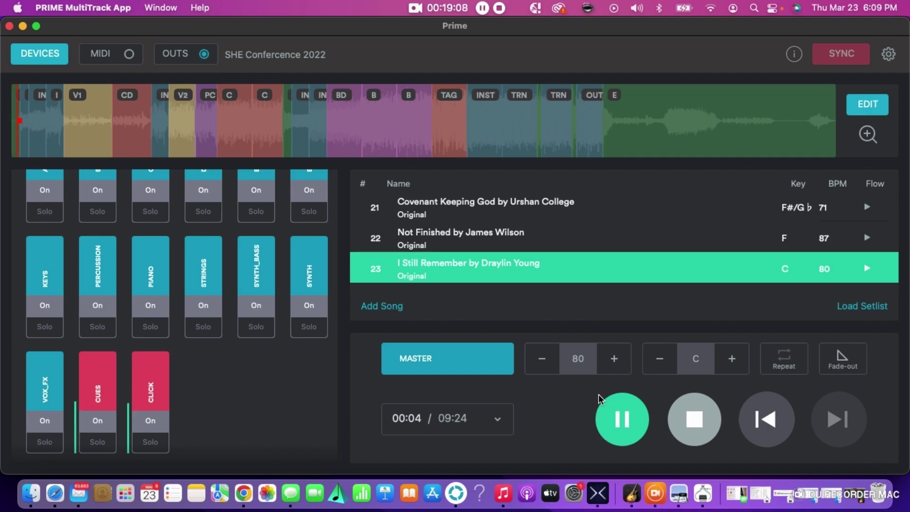
mouse_move(487, 279)
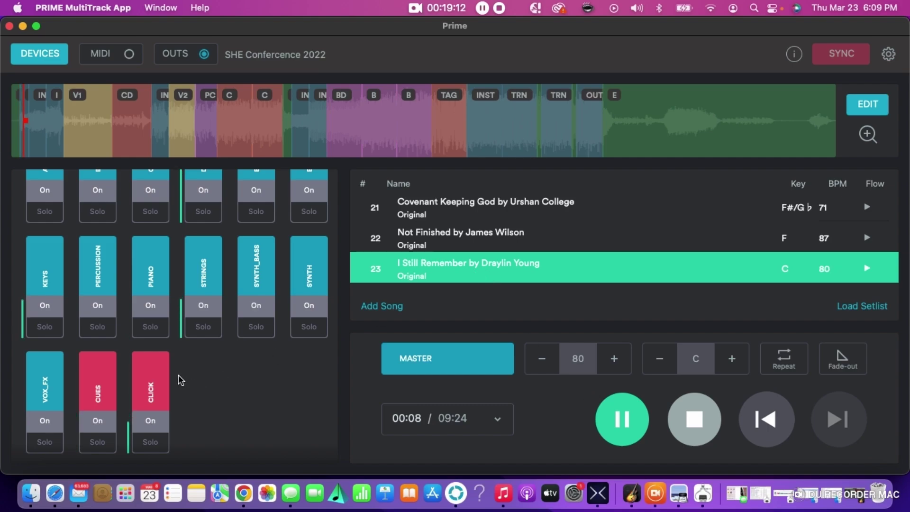
click(158, 382)
click(102, 373)
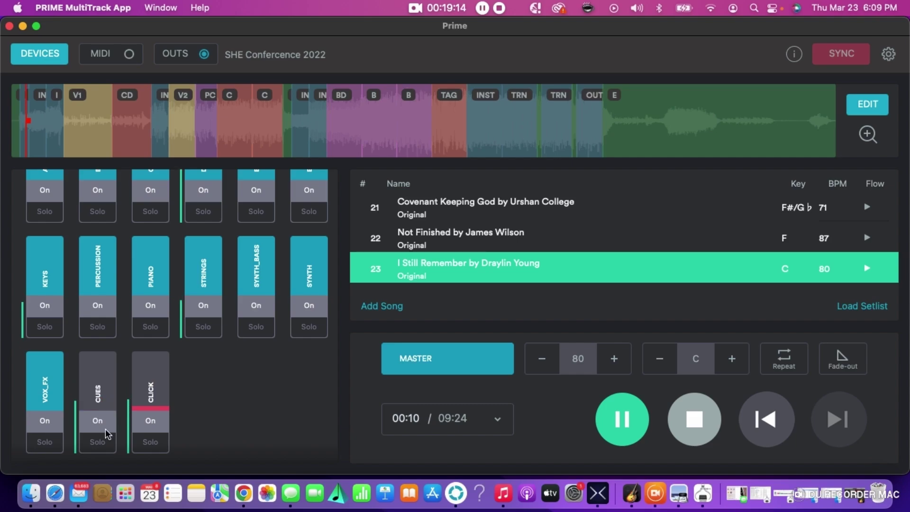
click(158, 419)
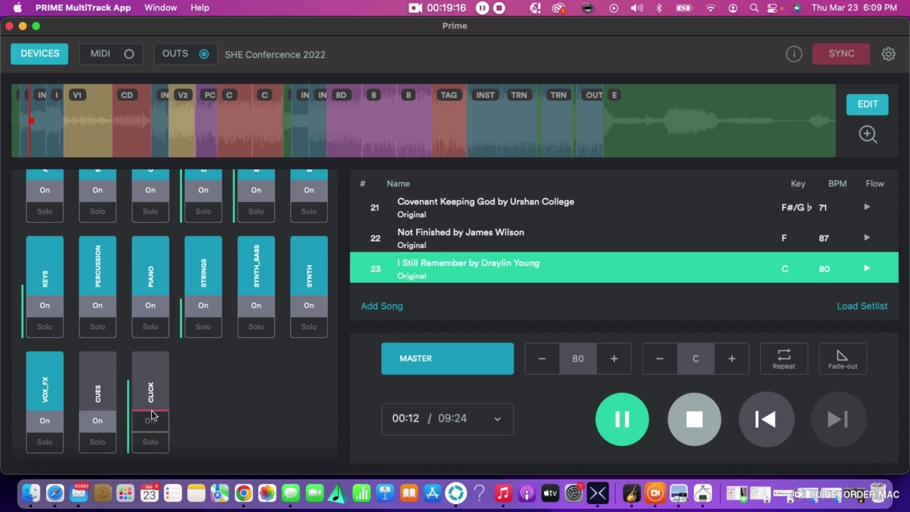